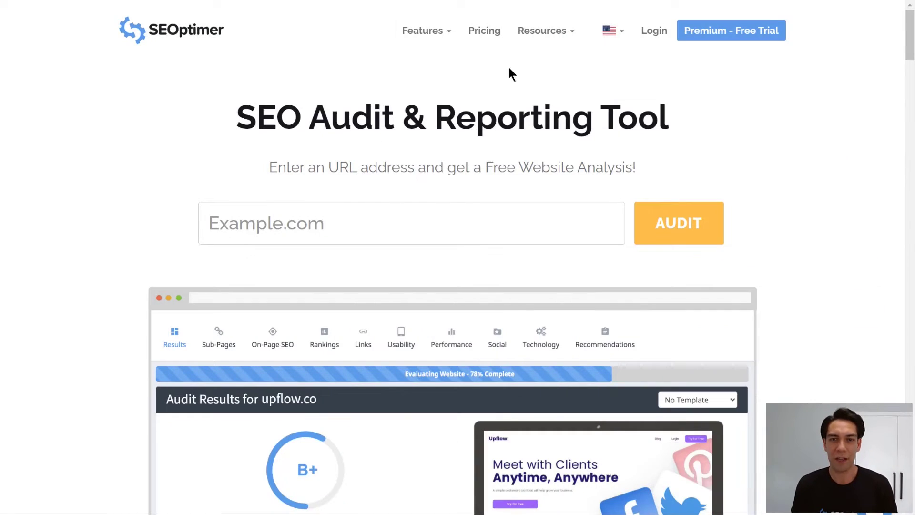
- Open the Bulk Reporting page from Features and read down to Download & Analyze
{"action": "mouse_move", "coordinate": [423, 31]}
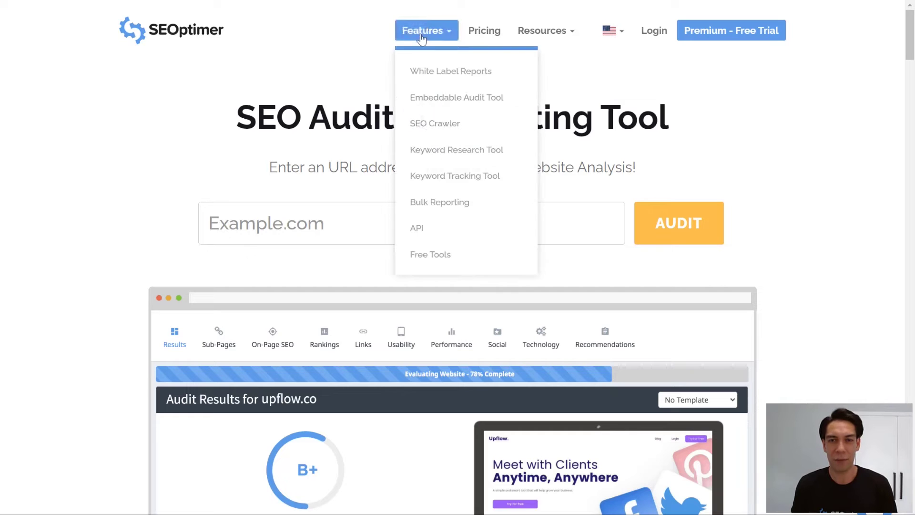
{"action": "left_click", "coordinate": [424, 205]}
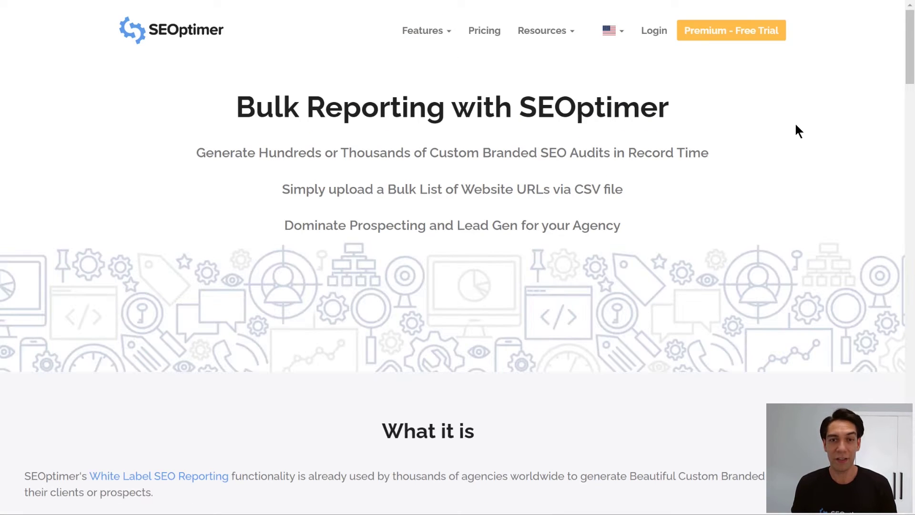
{"action": "scroll", "coordinate": [798, 132], "scroll_direction": "down", "scroll_amount": 1}
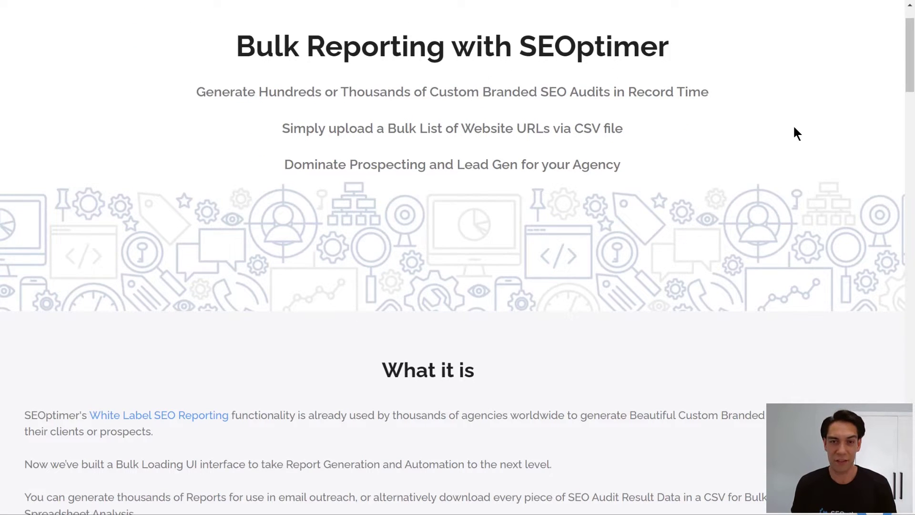
{"action": "scroll", "coordinate": [794, 127], "scroll_direction": "down", "scroll_amount": 8}
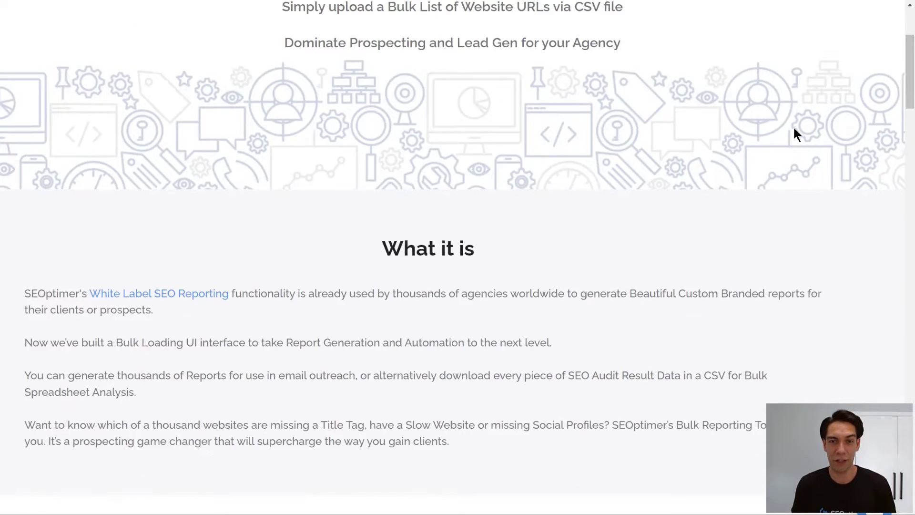
{"action": "scroll", "coordinate": [794, 128], "scroll_direction": "down", "scroll_amount": 12}
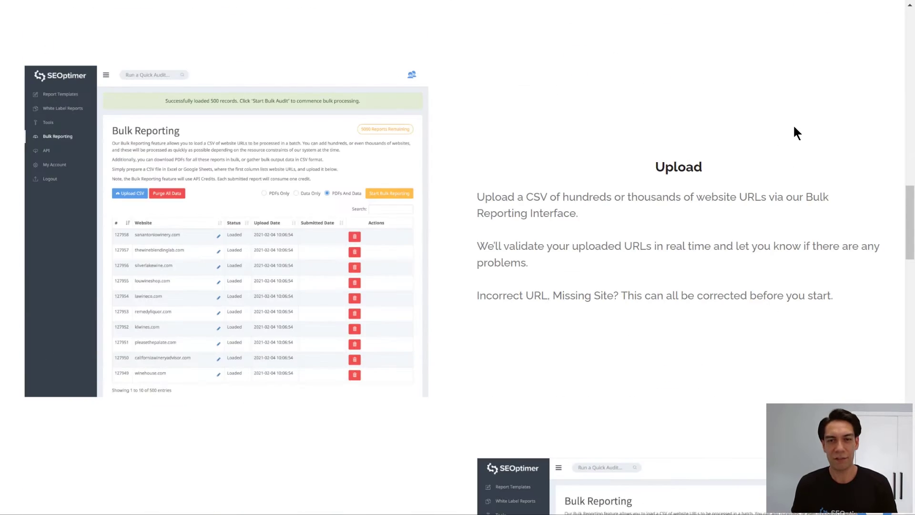
{"action": "scroll", "coordinate": [794, 127], "scroll_direction": "down", "scroll_amount": 5}
{"action": "scroll", "coordinate": [794, 127], "scroll_direction": "down", "scroll_amount": 4}
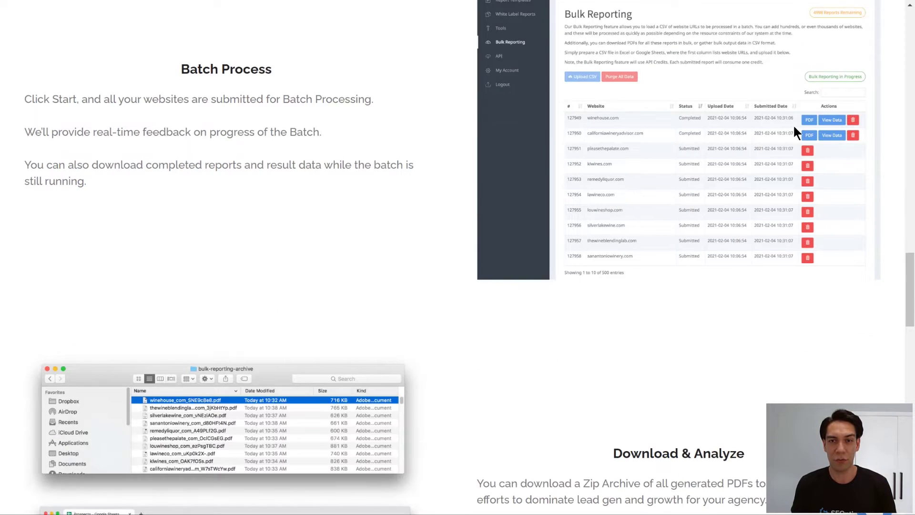
{"action": "scroll", "coordinate": [793, 124], "scroll_direction": "down", "scroll_amount": 3}
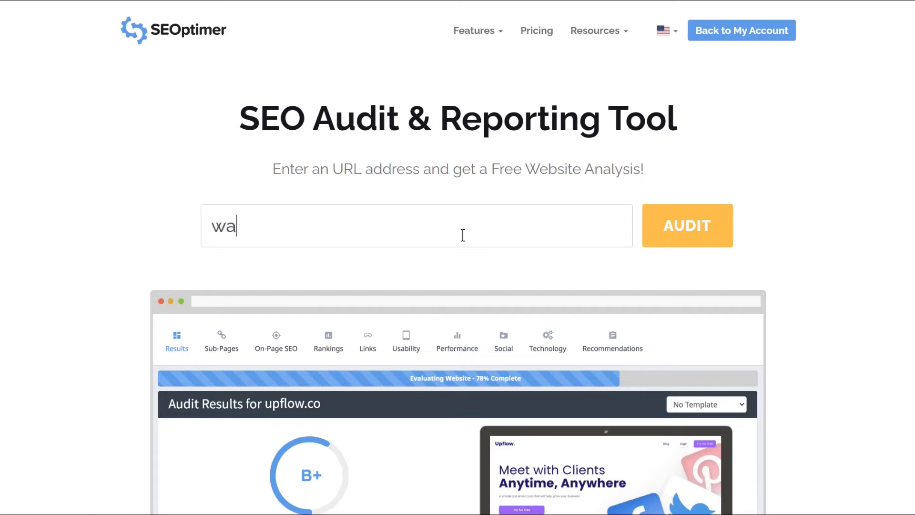
- Run a free SEOptimer audit of wallywine.com
{"action": "key", "text": "BackSpace"}
{"action": "type", "text": "ywine.com"}
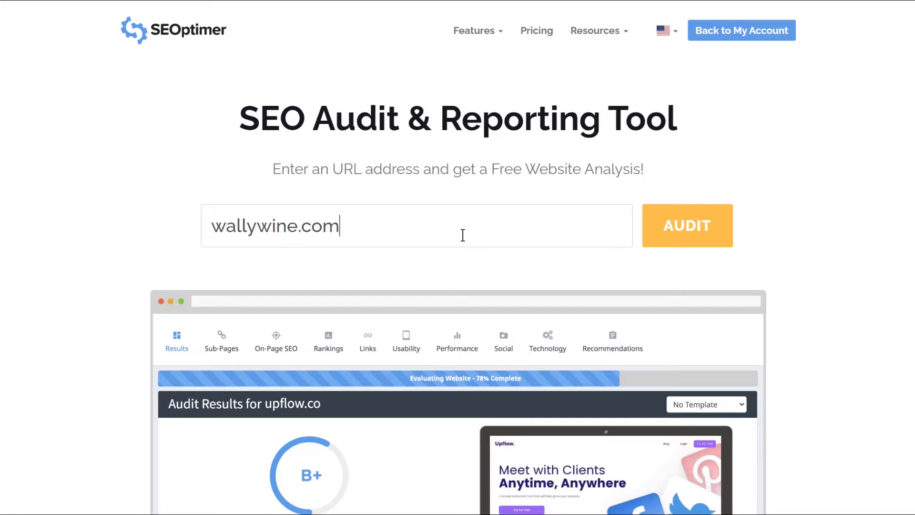
{"action": "key", "text": "Return"}
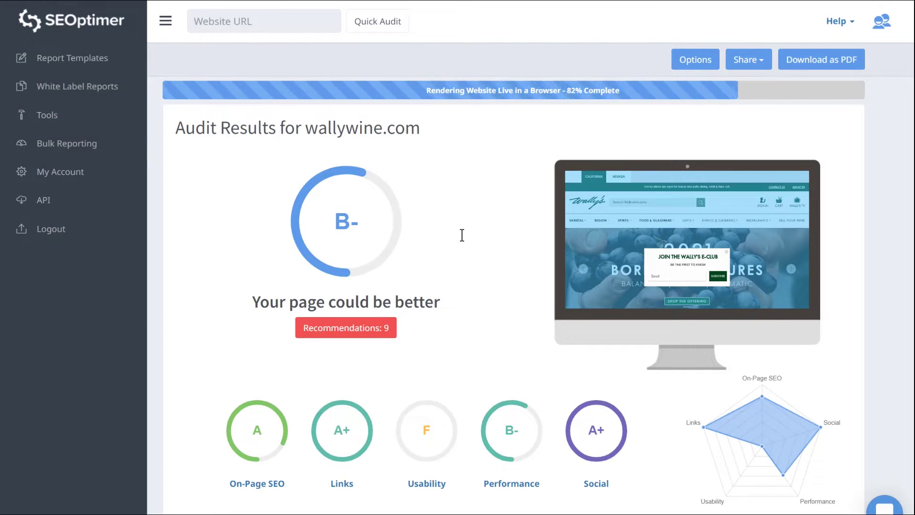
- Review the wallywine.com grades, recommendations and on-page SEO checks
{"action": "scroll", "coordinate": [462, 234], "scroll_direction": "down", "scroll_amount": 9}
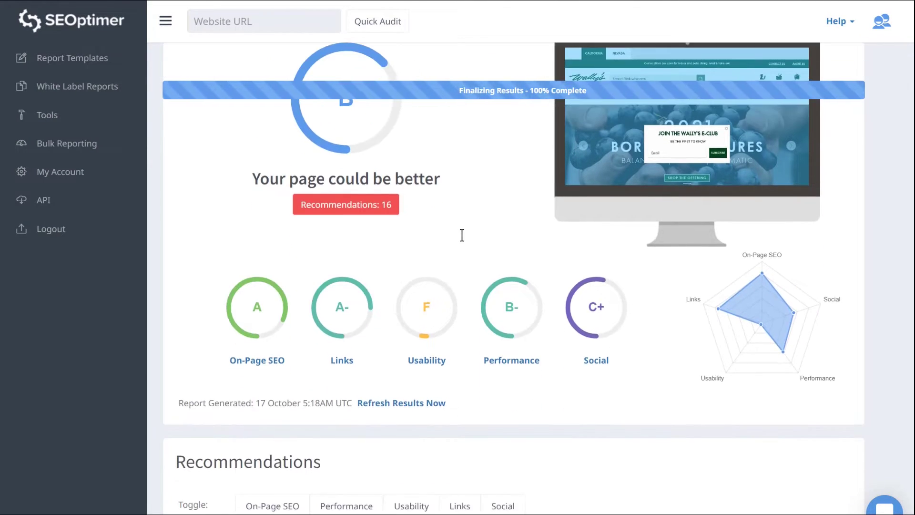
{"action": "scroll", "coordinate": [462, 235], "scroll_direction": "down", "scroll_amount": 18}
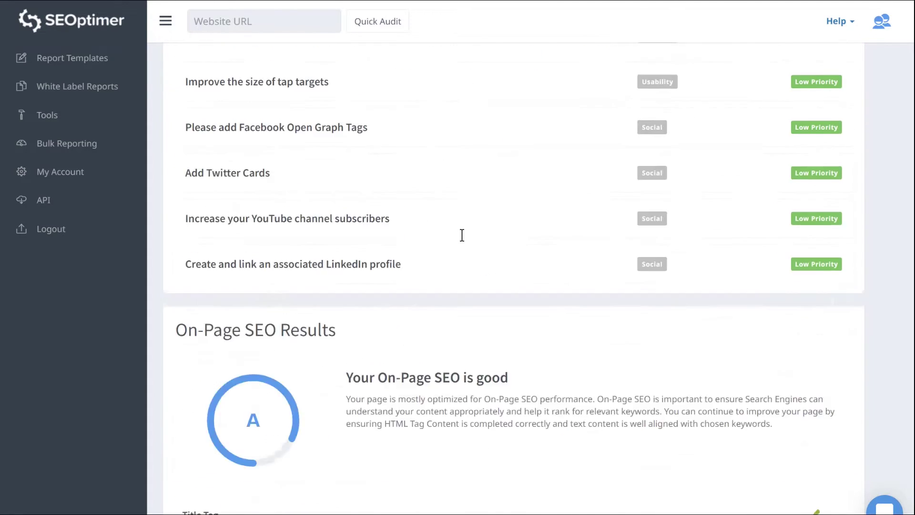
{"action": "scroll", "coordinate": [462, 235], "scroll_direction": "down", "scroll_amount": 12}
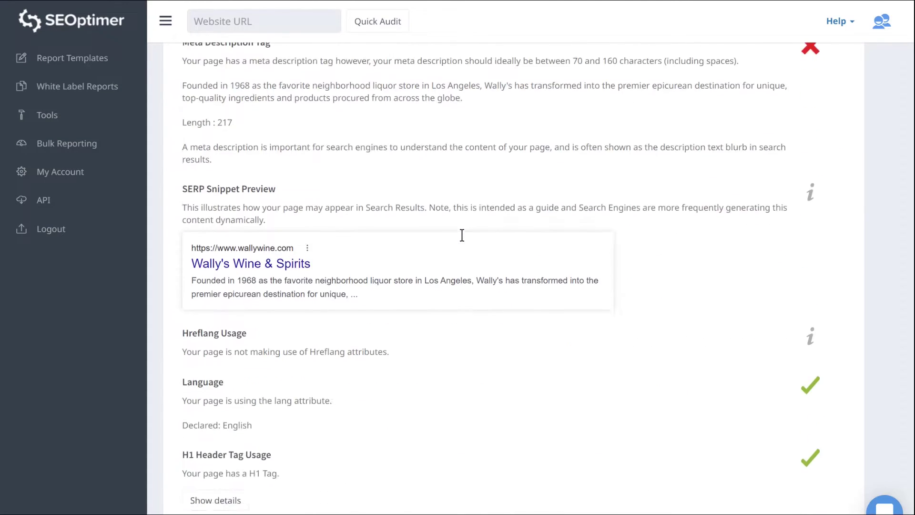
{"action": "scroll", "coordinate": [461, 235], "scroll_direction": "down", "scroll_amount": 15}
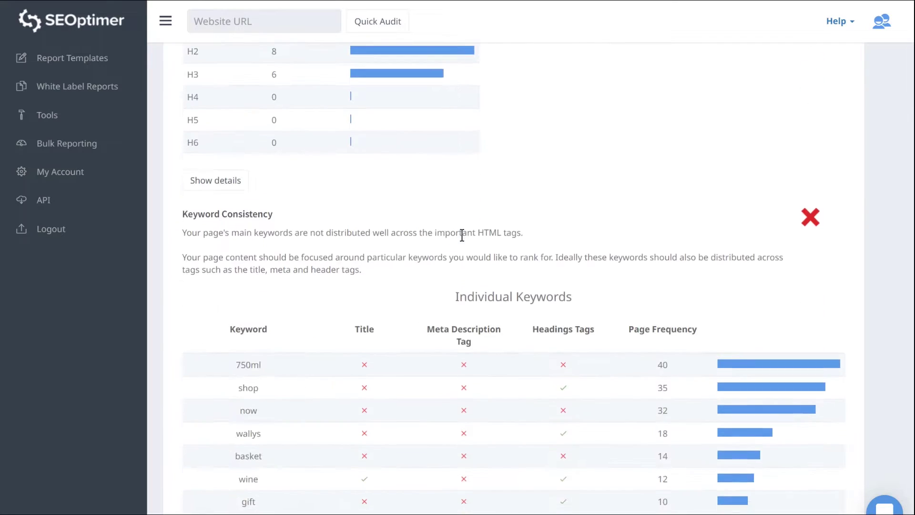
{"action": "scroll", "coordinate": [462, 235], "scroll_direction": "down", "scroll_amount": 3}
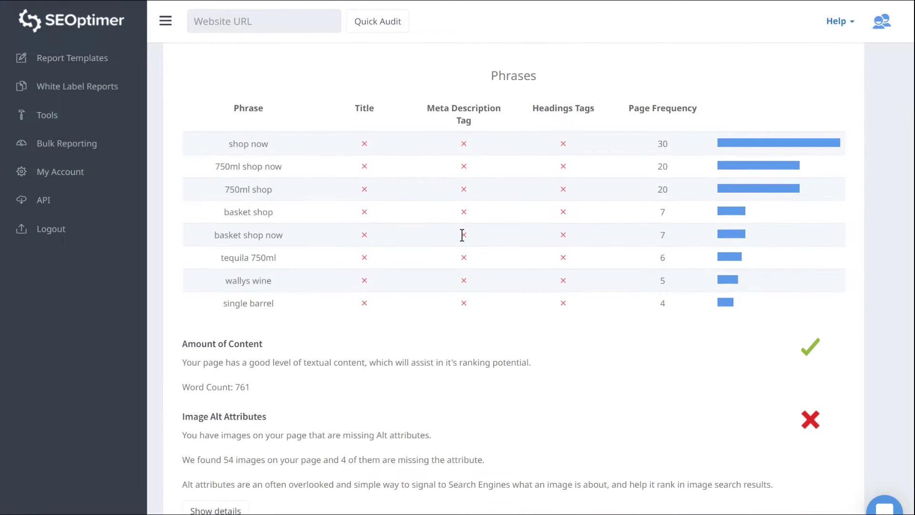
{"action": "scroll", "coordinate": [461, 235], "scroll_direction": "down", "scroll_amount": 15}
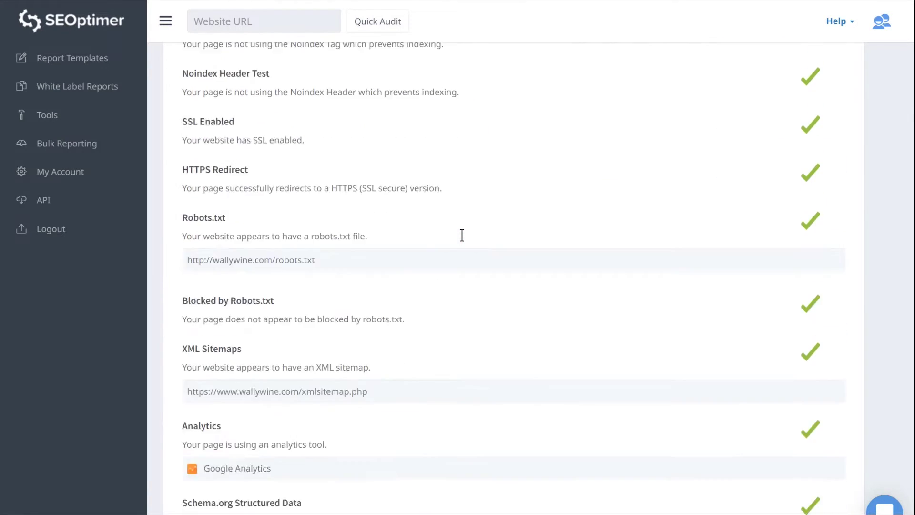
{"action": "scroll", "coordinate": [461, 234], "scroll_direction": "down", "scroll_amount": 5}
{"action": "scroll", "coordinate": [462, 235], "scroll_direction": "down", "scroll_amount": 6}
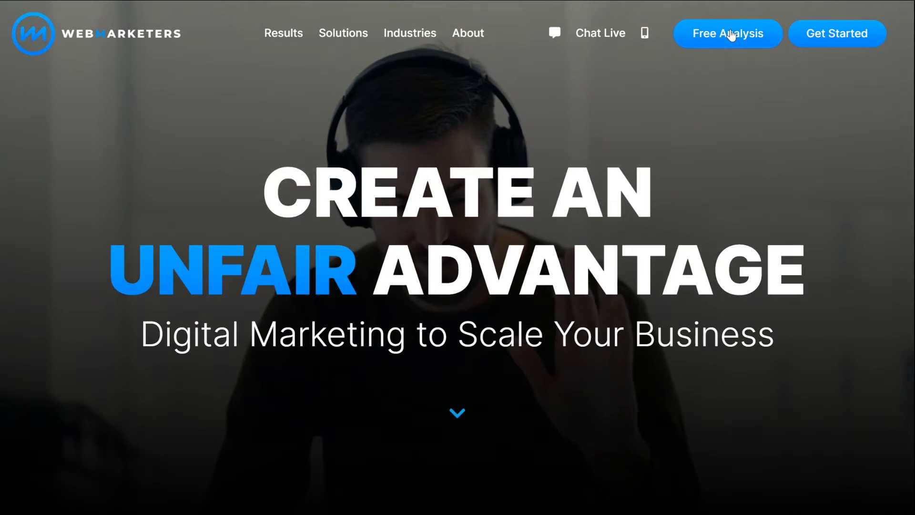
- Open WebMarketers' Free Analysis page and enter wallywine.com as the site to analyse
{"action": "left_click", "coordinate": [731, 34]}
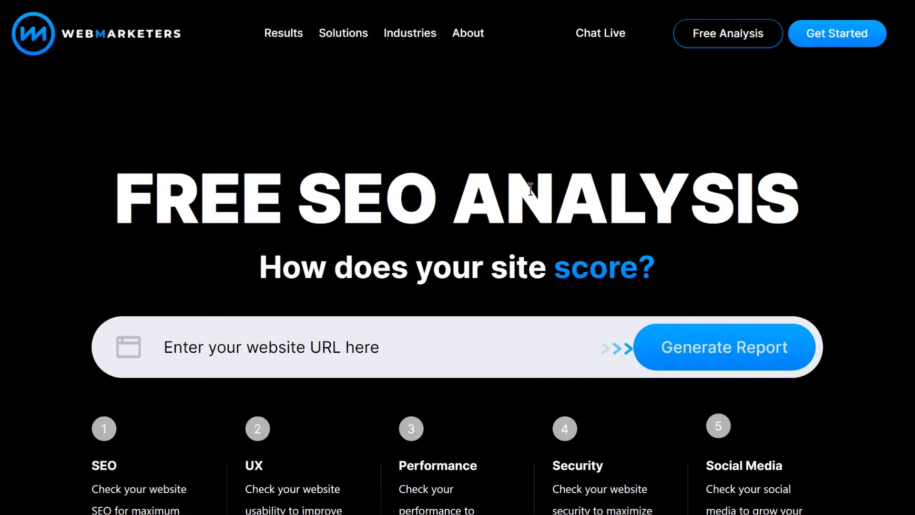
{"action": "left_click", "coordinate": [404, 340]}
{"action": "type", "text": "wallywine.com"}
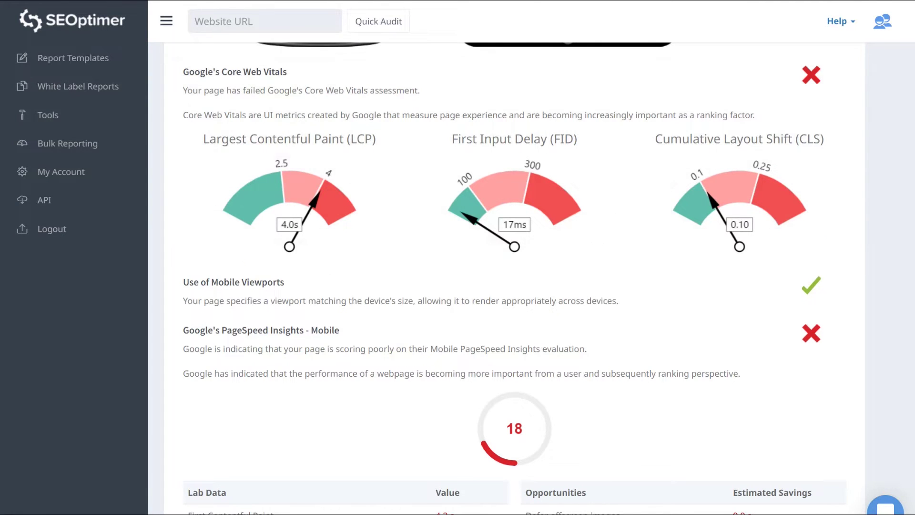
- Review the PageSpeed Insights, Page Speed Info and Download Page Size results
{"action": "scroll", "coordinate": [788, 212], "scroll_direction": "down", "scroll_amount": 5}
{"action": "scroll", "coordinate": [507, 278], "scroll_direction": "down", "scroll_amount": 1}
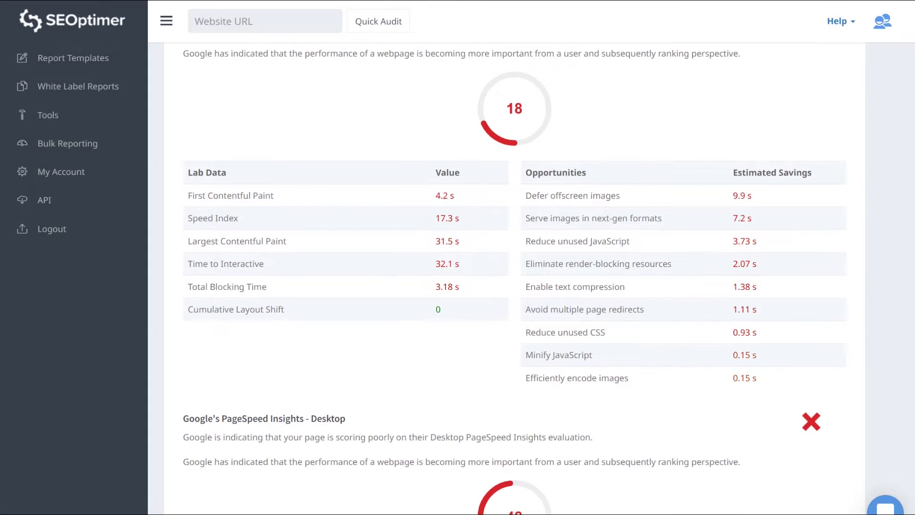
{"action": "scroll", "coordinate": [515, 279], "scroll_direction": "down", "scroll_amount": 7}
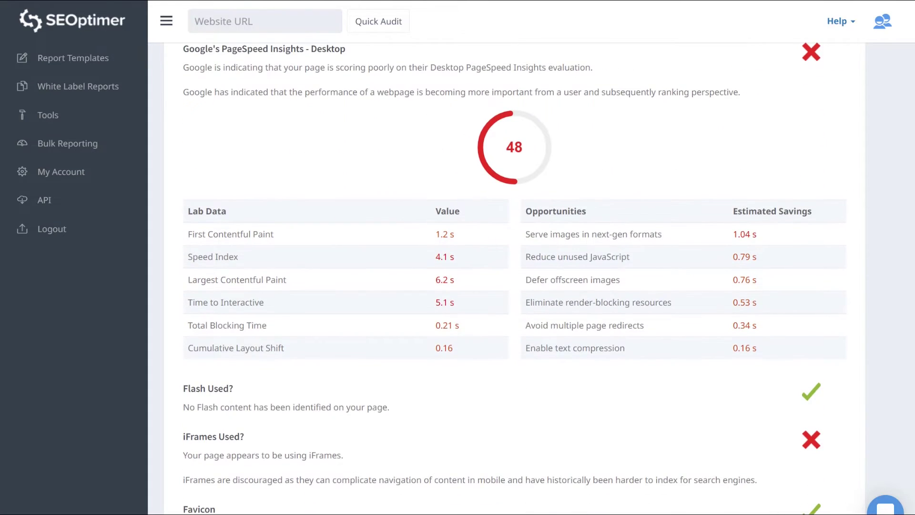
{"action": "scroll", "coordinate": [514, 279], "scroll_direction": "down", "scroll_amount": 9}
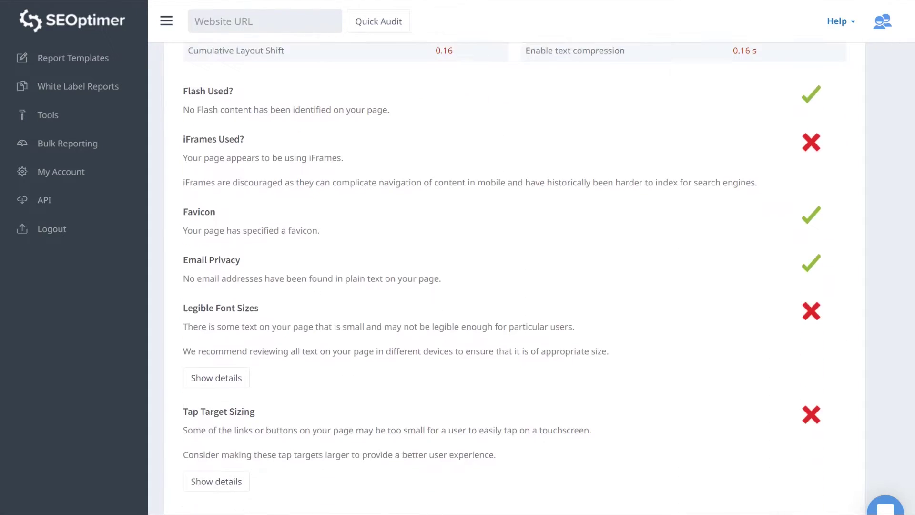
{"action": "scroll", "coordinate": [873, 340], "scroll_direction": "down", "scroll_amount": 10}
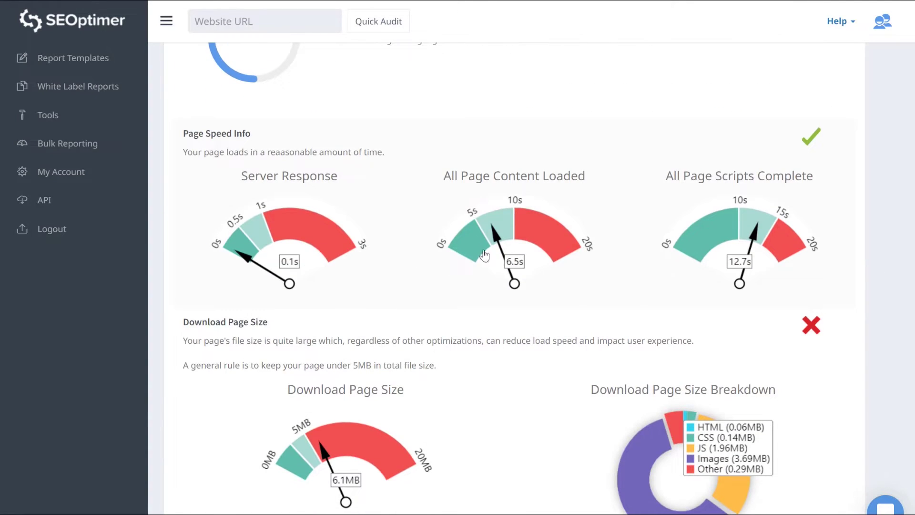
{"action": "scroll", "coordinate": [807, 260], "scroll_direction": "down", "scroll_amount": 8}
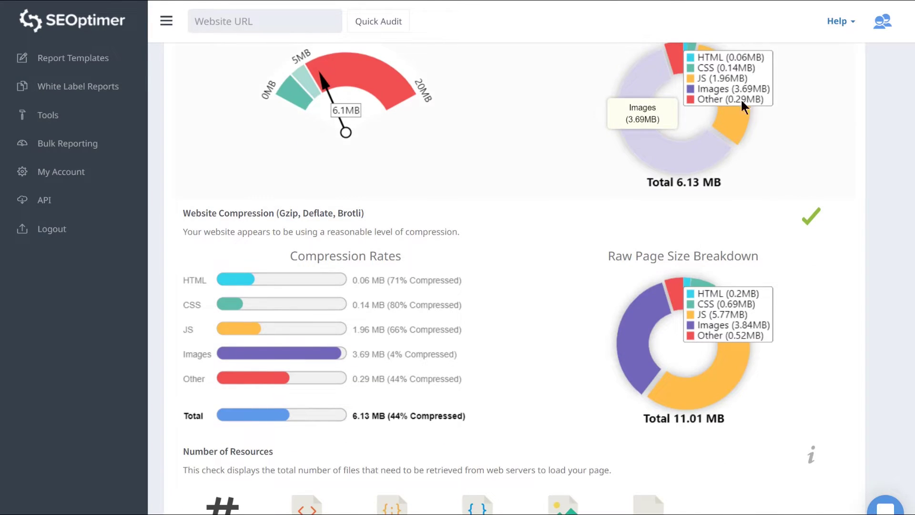
{"action": "mouse_move", "coordinate": [753, 127]}
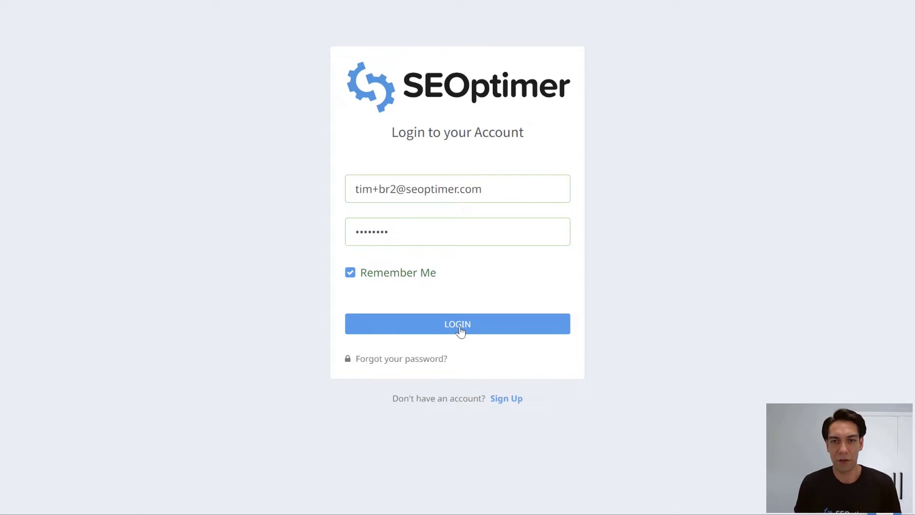
- Log in to the SEOptimer account with the pre-filled credentials
{"action": "left_click", "coordinate": [458, 326]}
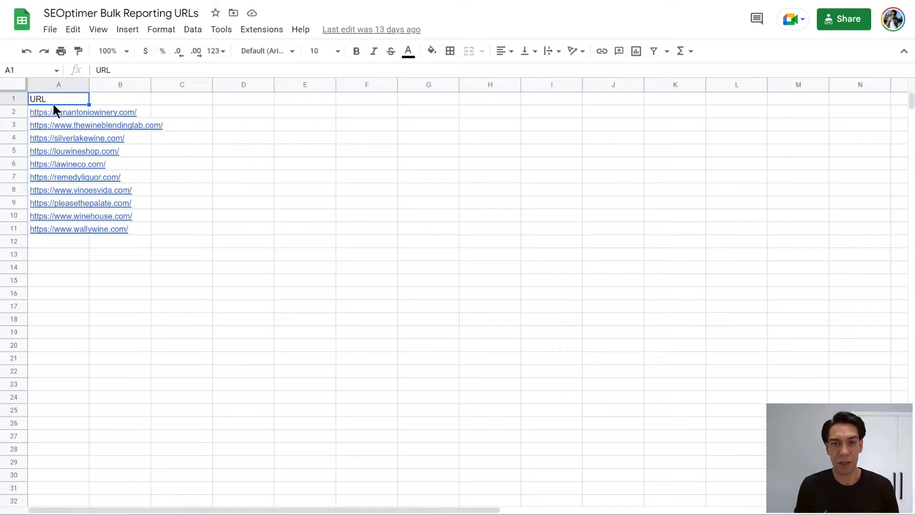
- Export the ten-URL Bulk Reporting sheet as a Comma Separated Values (.csv) file
{"action": "left_click", "coordinate": [41, 112]}
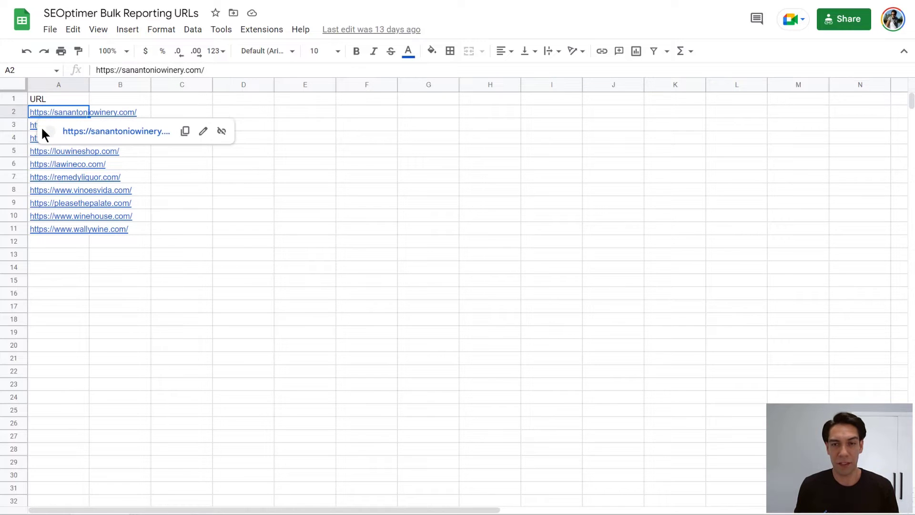
{"action": "left_click", "coordinate": [56, 320]}
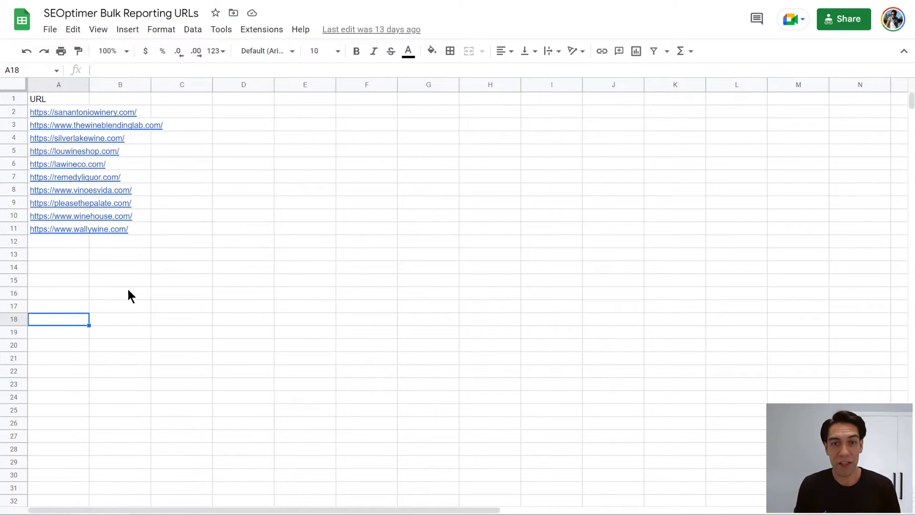
{"action": "left_click", "coordinate": [58, 33]}
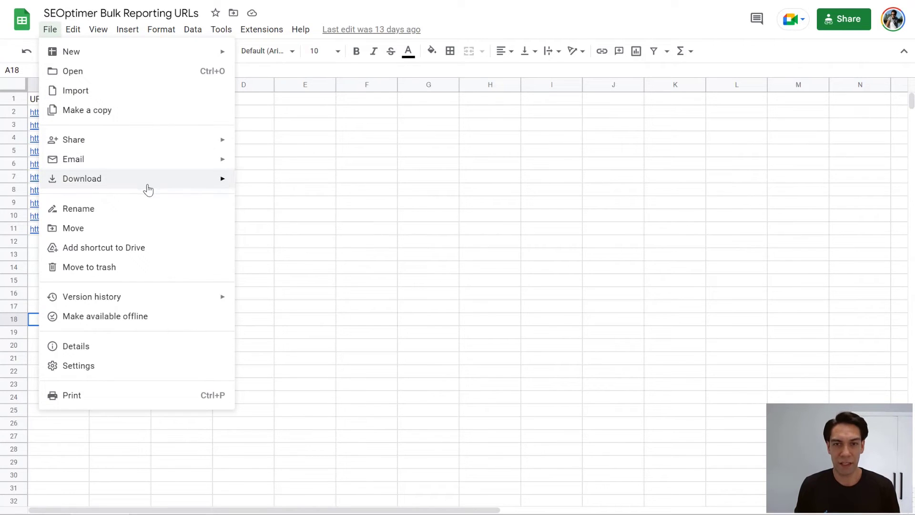
{"action": "mouse_move", "coordinate": [143, 179]}
{"action": "left_click", "coordinate": [281, 262]}
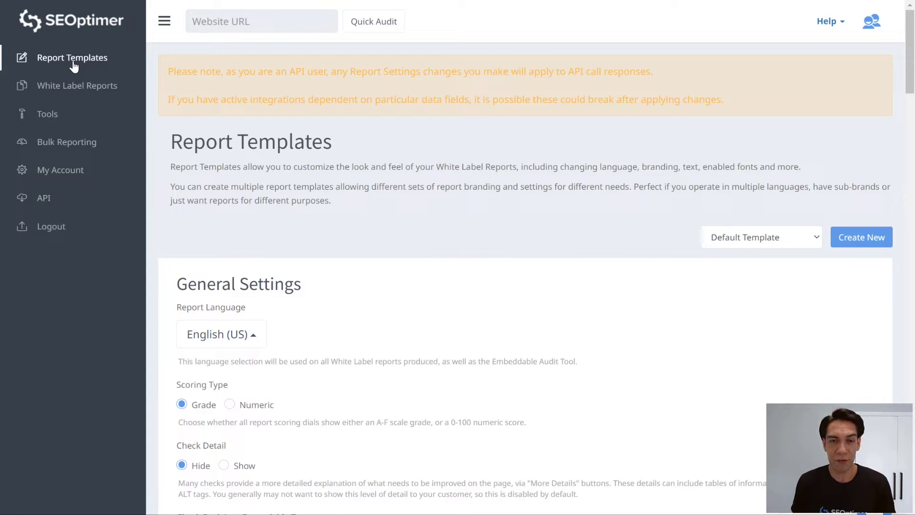
- Look through the Default Template's General Settings, including the Company Phone field
{"action": "scroll", "coordinate": [273, 215], "scroll_direction": "down", "scroll_amount": 4}
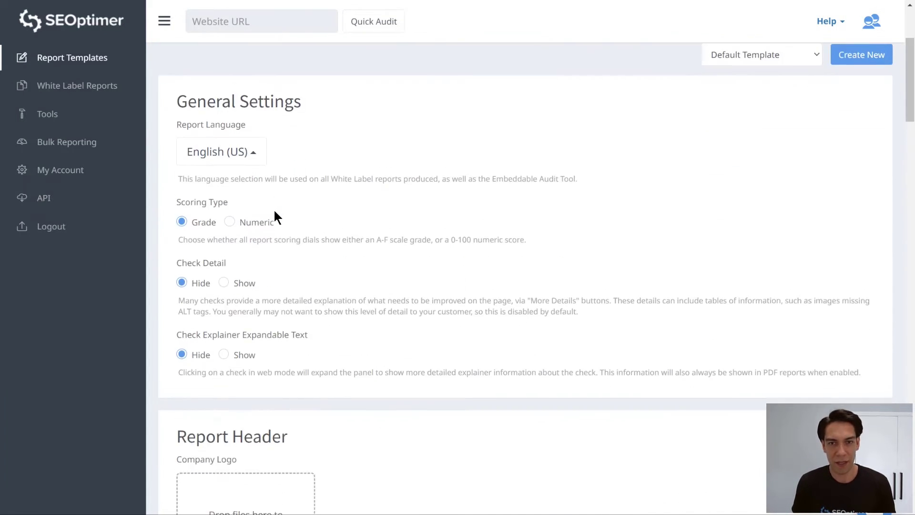
{"action": "scroll", "coordinate": [274, 216], "scroll_direction": "down", "scroll_amount": 4}
{"action": "scroll", "coordinate": [272, 341], "scroll_direction": "down", "scroll_amount": 5}
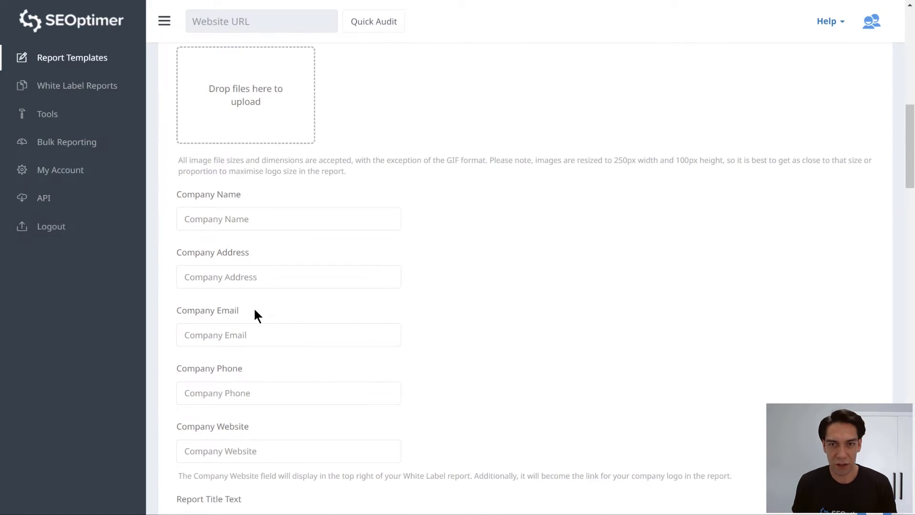
{"action": "left_click", "coordinate": [233, 399]}
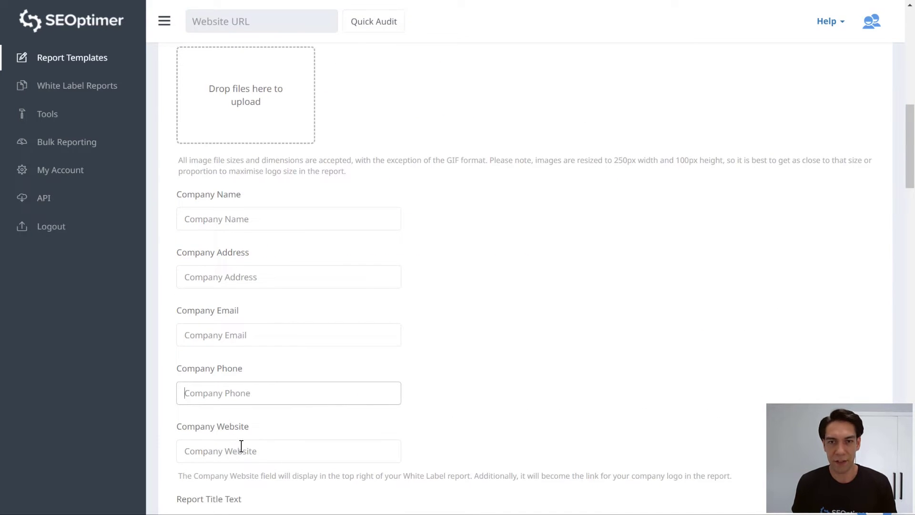
{"action": "scroll", "coordinate": [236, 427], "scroll_direction": "down", "scroll_amount": 7}
{"action": "scroll", "coordinate": [258, 321], "scroll_direction": "up", "scroll_amount": 20}
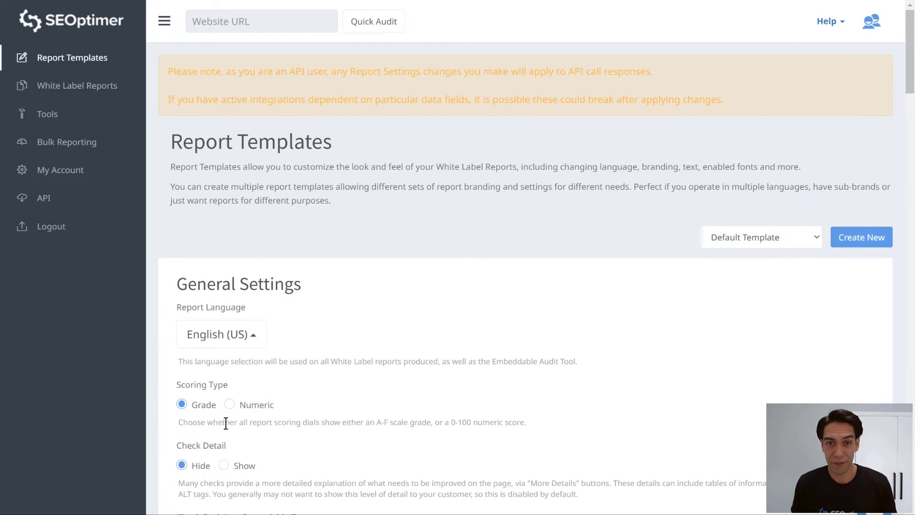
- Try Numeric scoring, then return the Default Template to letter-grade scoring
{"action": "left_click", "coordinate": [229, 405]}
{"action": "left_click", "coordinate": [181, 405]}
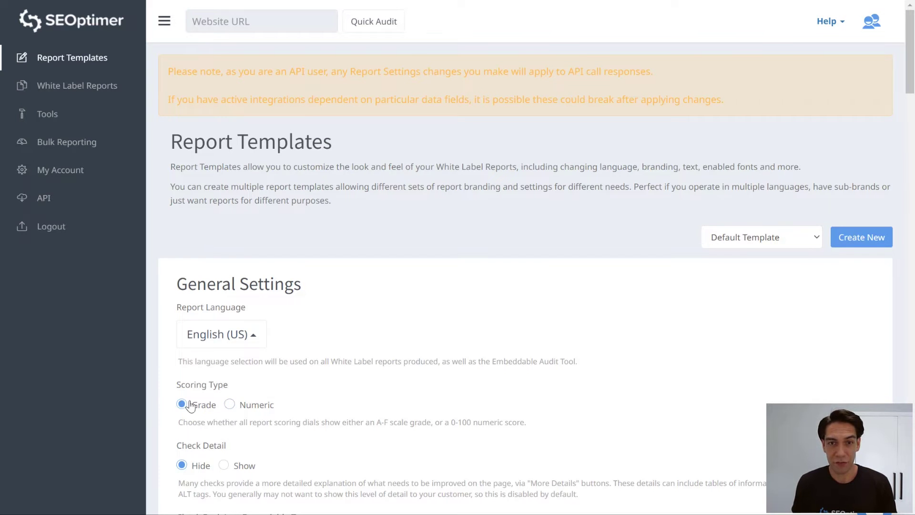
{"action": "scroll", "coordinate": [188, 380], "scroll_direction": "down", "scroll_amount": 15}
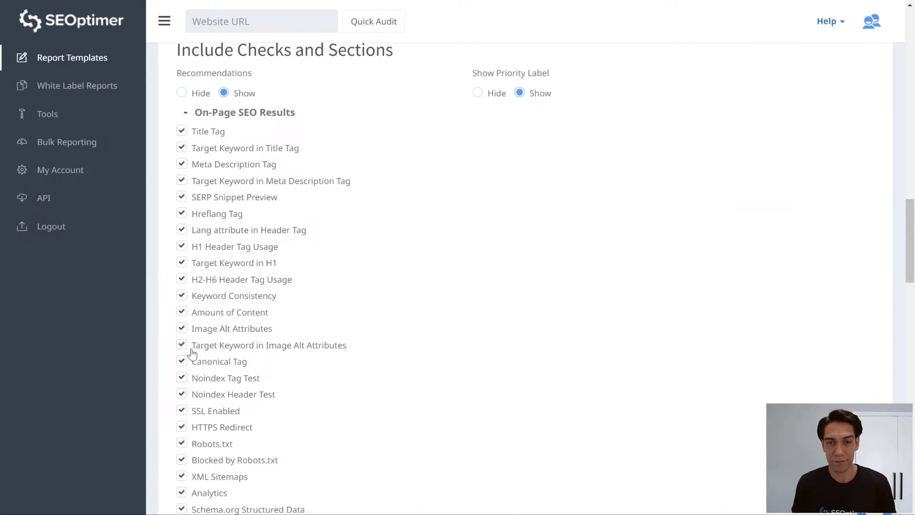
{"action": "scroll", "coordinate": [191, 429], "scroll_direction": "down", "scroll_amount": 12}
{"action": "scroll", "coordinate": [198, 425], "scroll_direction": "down", "scroll_amount": 10}
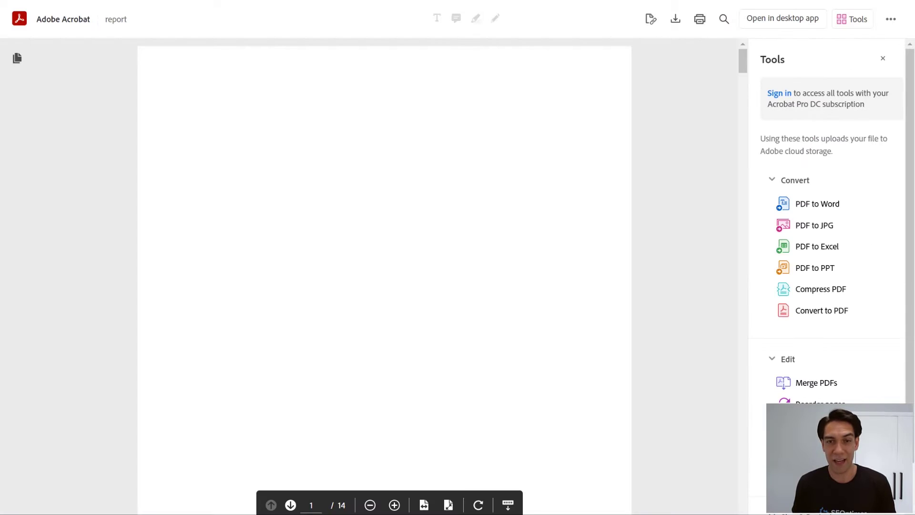
{"action": "scroll", "coordinate": [368, 329], "scroll_direction": "down", "scroll_amount": 2}
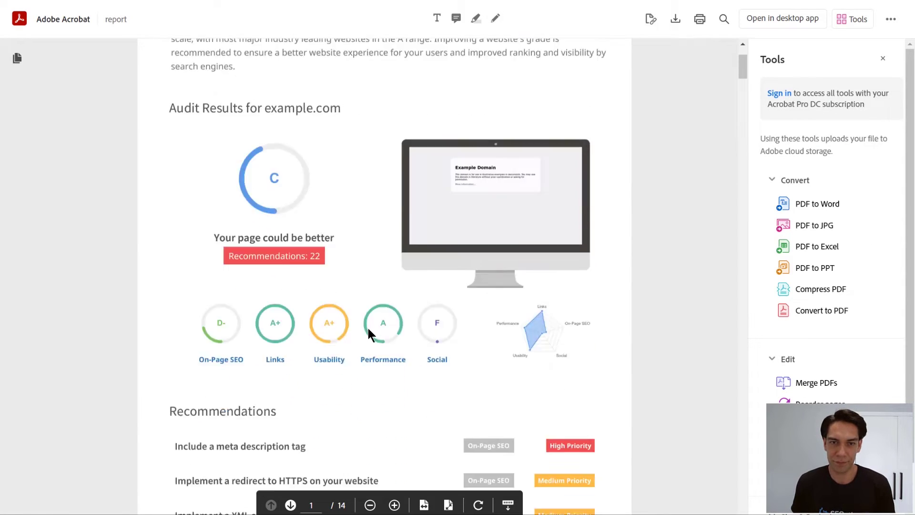
{"action": "scroll", "coordinate": [367, 326], "scroll_direction": "down", "scroll_amount": 10}
- Set Bulk Reporting to produce PDFs And Data using the Default Template
{"action": "scroll", "coordinate": [367, 325], "scroll_direction": "up", "scroll_amount": 10}
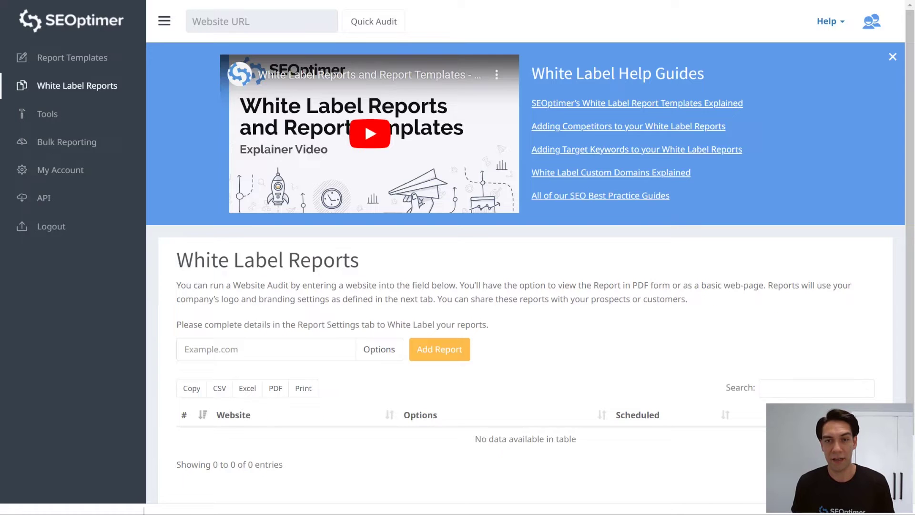
{"action": "left_click", "coordinate": [51, 147]}
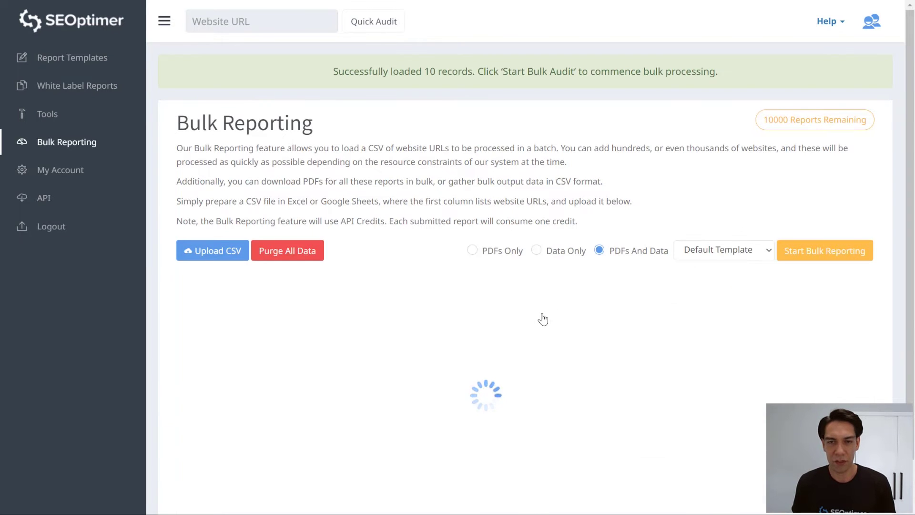
{"action": "left_click", "coordinate": [472, 253]}
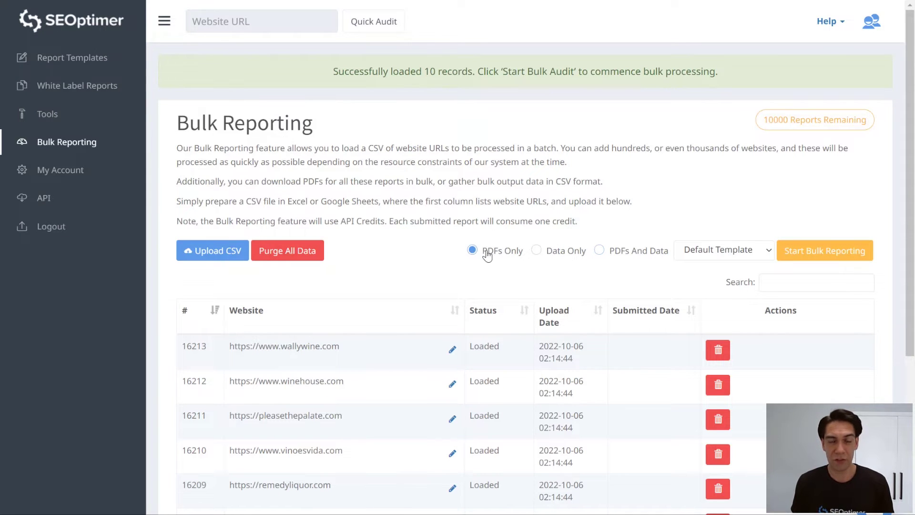
{"action": "left_click", "coordinate": [536, 251]}
{"action": "left_click", "coordinate": [599, 252]}
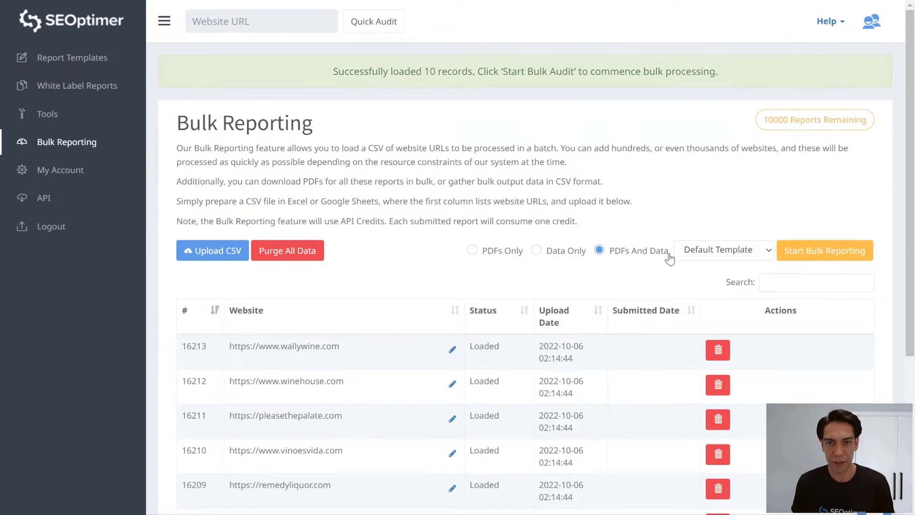
{"action": "left_click", "coordinate": [719, 255]}
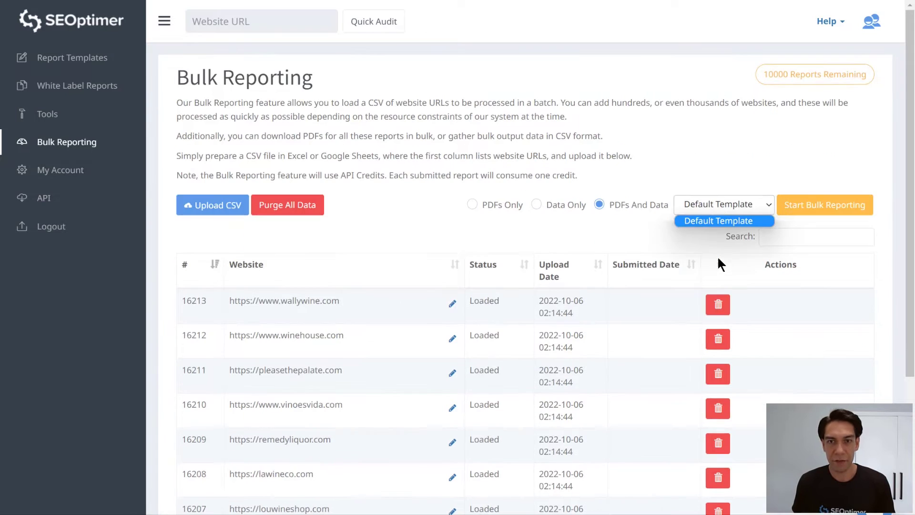
{"action": "left_click", "coordinate": [722, 222]}
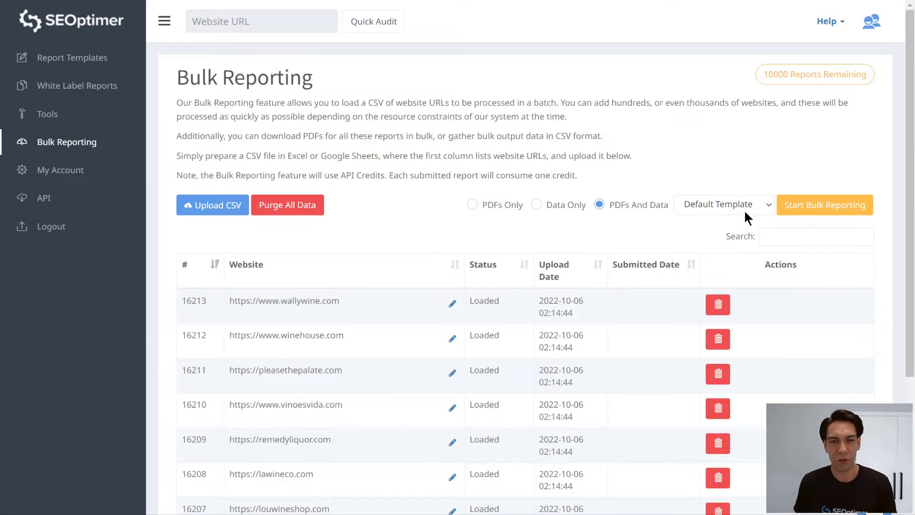
- Start bulk reporting and wait until all ten URLs read Completed
{"action": "left_click", "coordinate": [813, 214]}
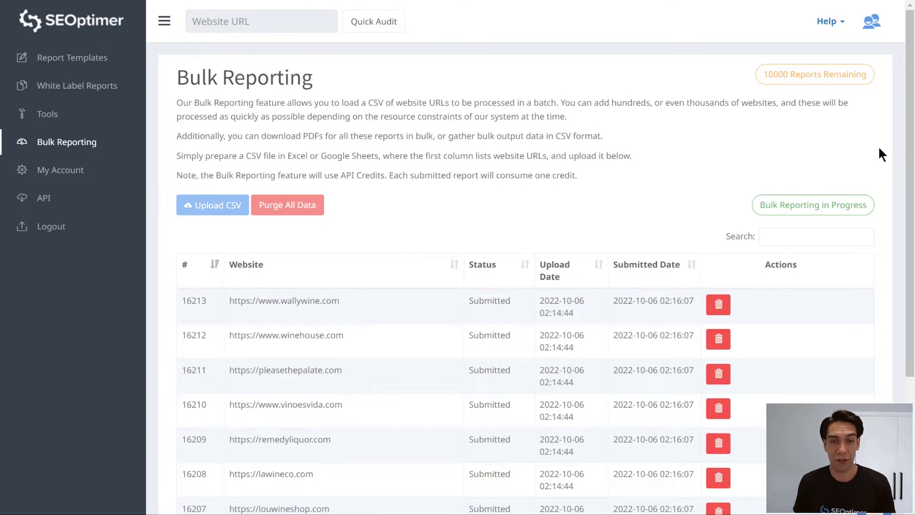
{"action": "scroll", "coordinate": [879, 149], "scroll_direction": "down", "scroll_amount": 3}
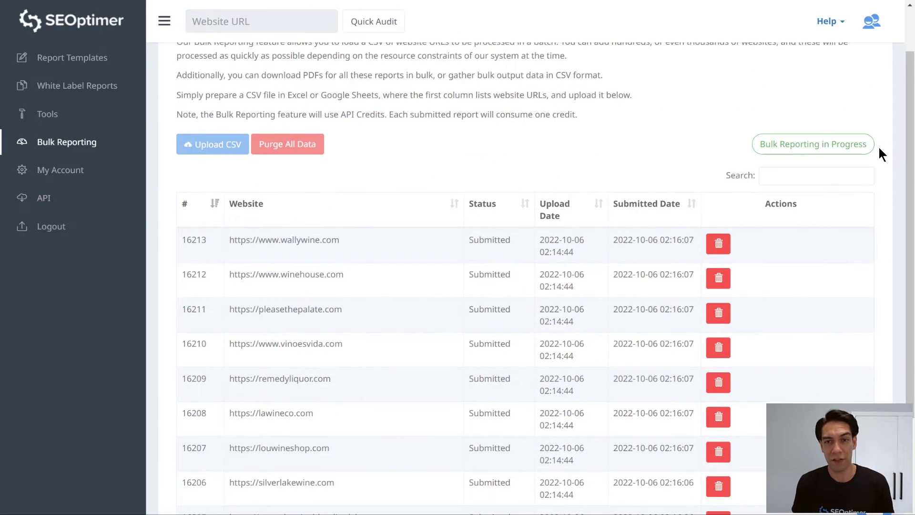
{"action": "scroll", "coordinate": [879, 153], "scroll_direction": "down", "scroll_amount": 1}
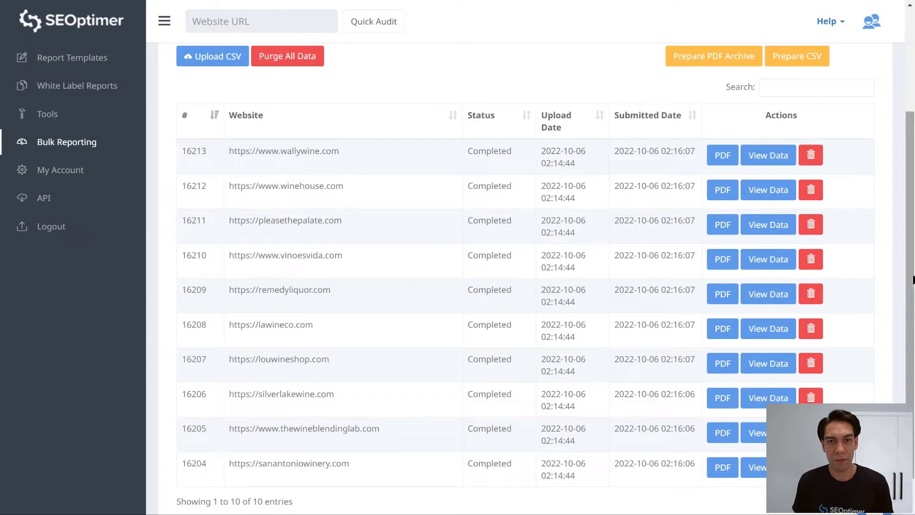
- Check pleasethepalate.com's PDF report and data table, then return to the Bulk Reporting list
{"action": "scroll", "coordinate": [865, 280], "scroll_direction": "up", "scroll_amount": 2}
{"action": "scroll", "coordinate": [865, 280], "scroll_direction": "down", "scroll_amount": 2}
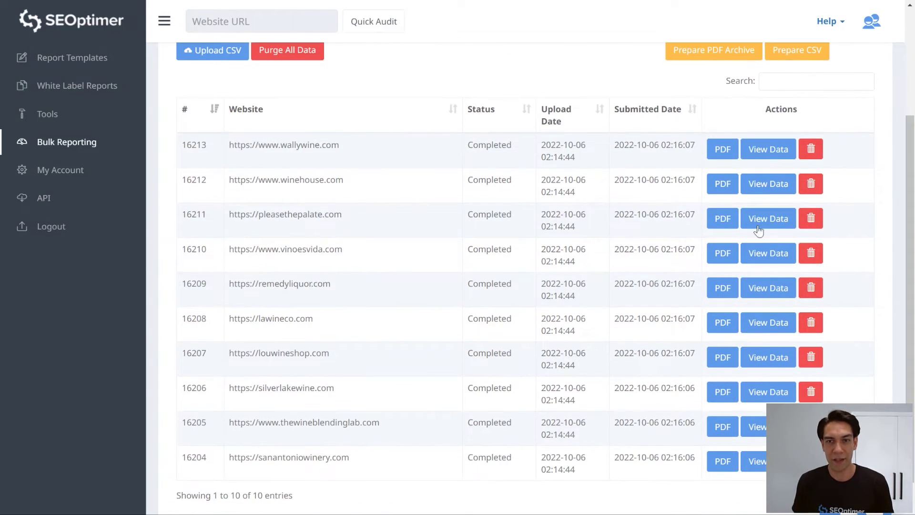
{"action": "left_click", "coordinate": [723, 219]}
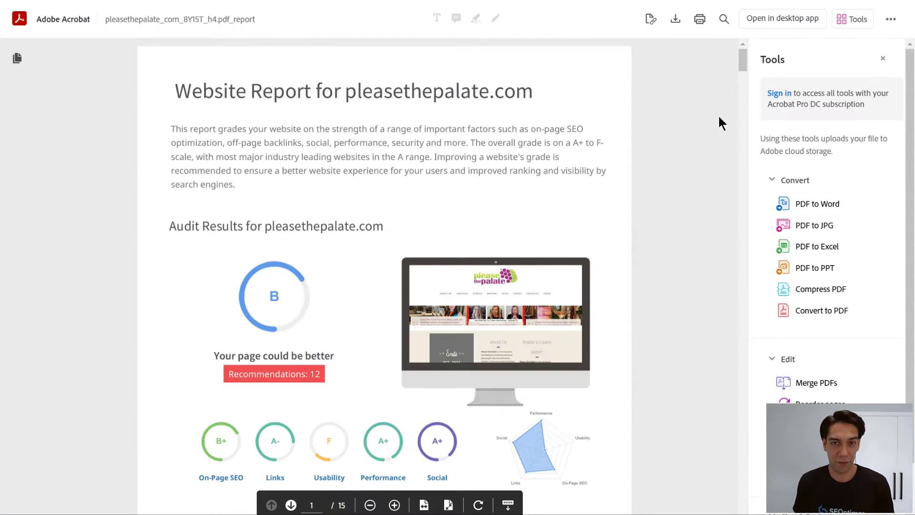
{"action": "left_click", "coordinate": [763, 220]}
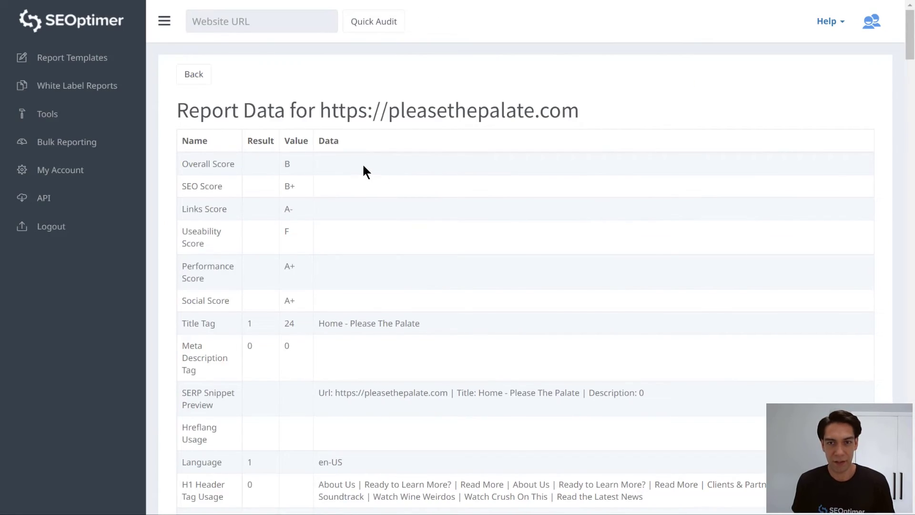
{"action": "scroll", "coordinate": [362, 163], "scroll_direction": "down", "scroll_amount": 20}
{"action": "scroll", "coordinate": [362, 163], "scroll_direction": "up", "scroll_amount": 15}
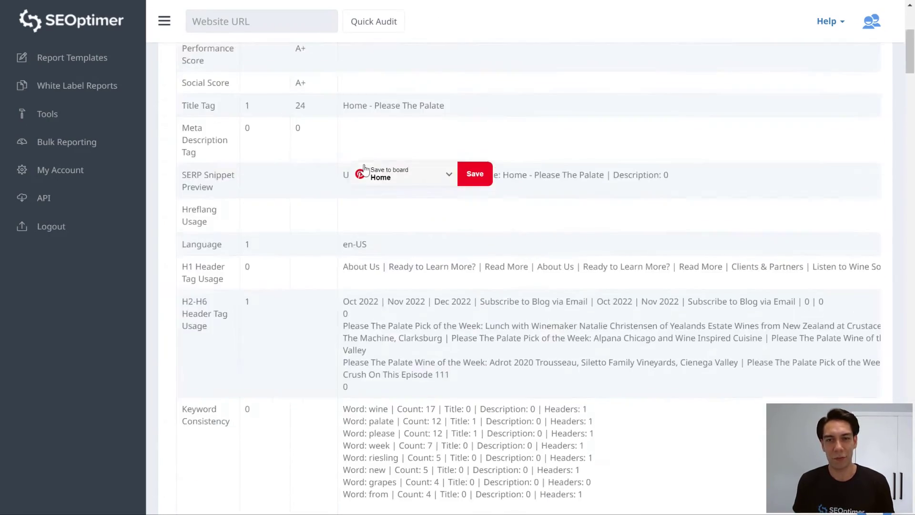
{"action": "scroll", "coordinate": [363, 167], "scroll_direction": "down", "scroll_amount": 10}
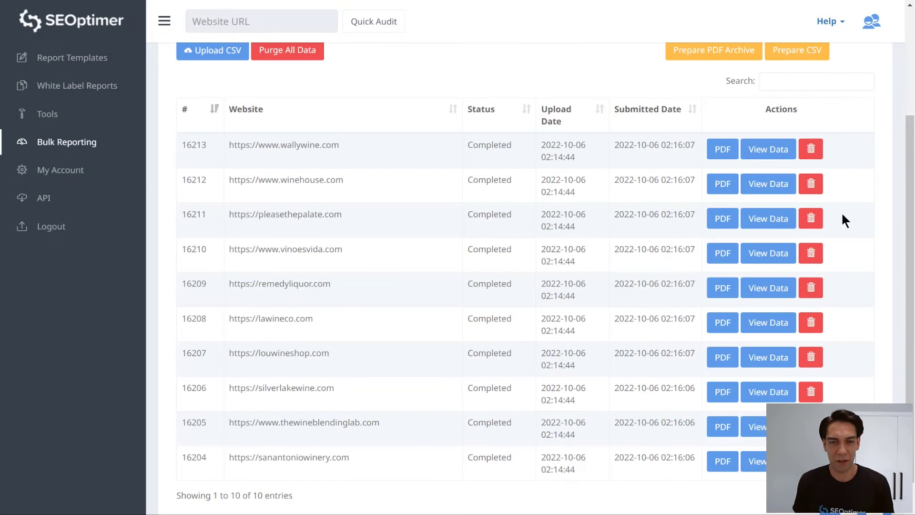
{"action": "scroll", "coordinate": [843, 219], "scroll_direction": "up", "scroll_amount": 4}
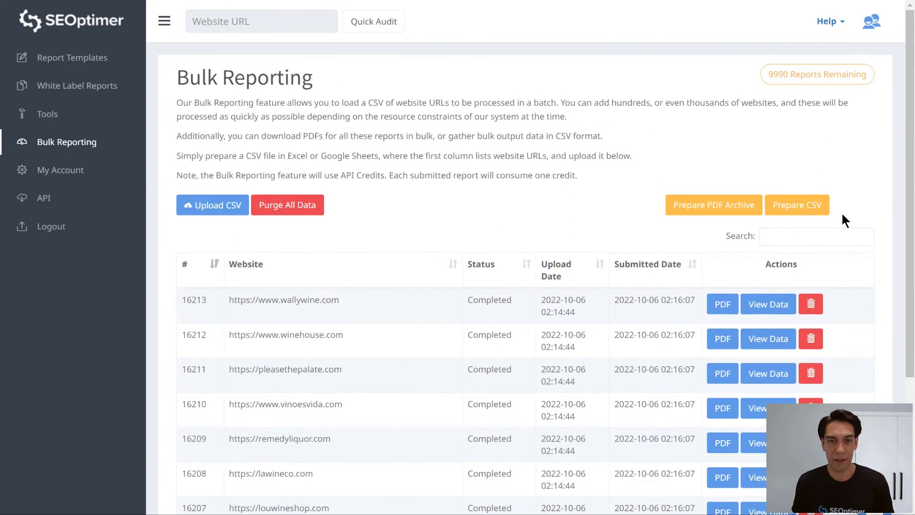
- Prepare the PDF archive and CSV export, then download and view bulk-report-archive.zip with ten PDFs
{"action": "left_click", "coordinate": [716, 204]}
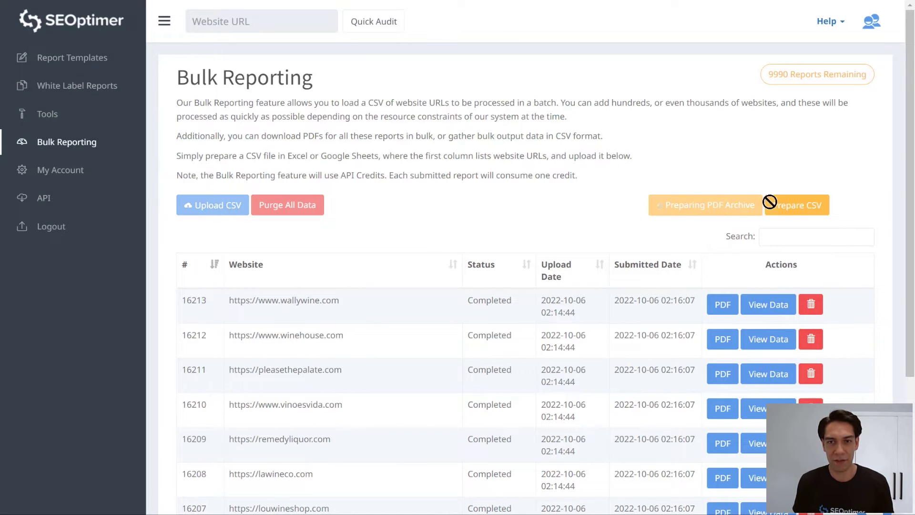
{"action": "left_click", "coordinate": [796, 205]}
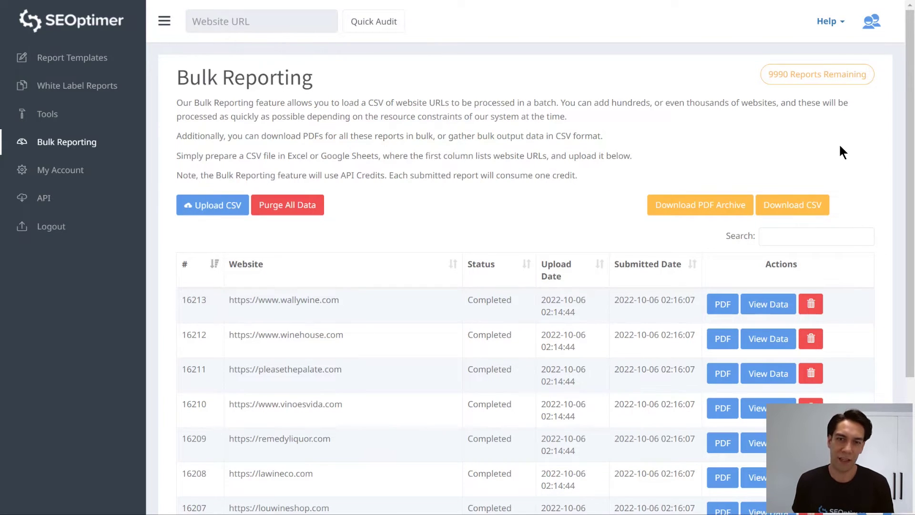
{"action": "left_click", "coordinate": [706, 212]}
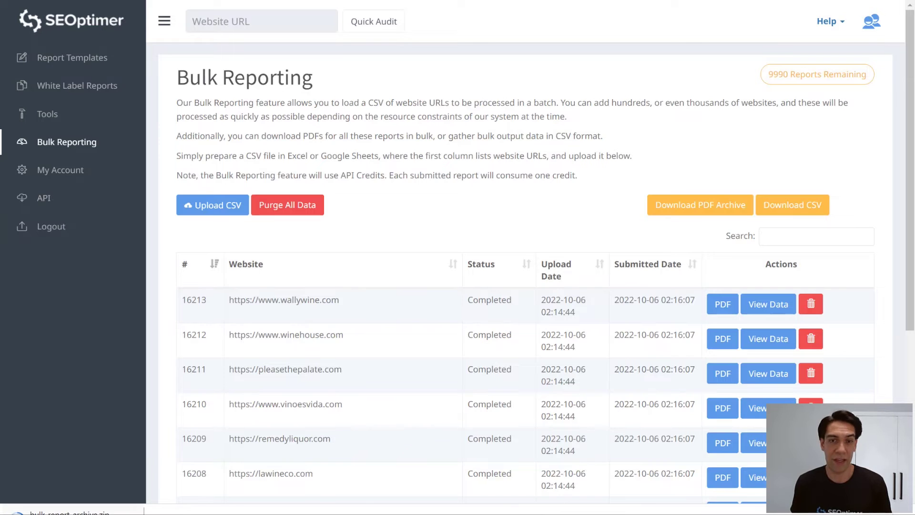
{"action": "left_click", "coordinate": [70, 511]}
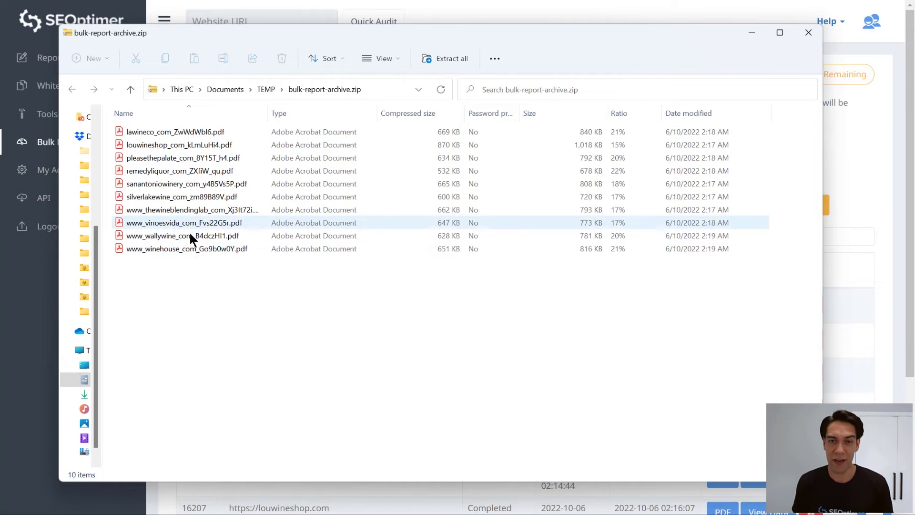
{"action": "left_click", "coordinate": [808, 33]}
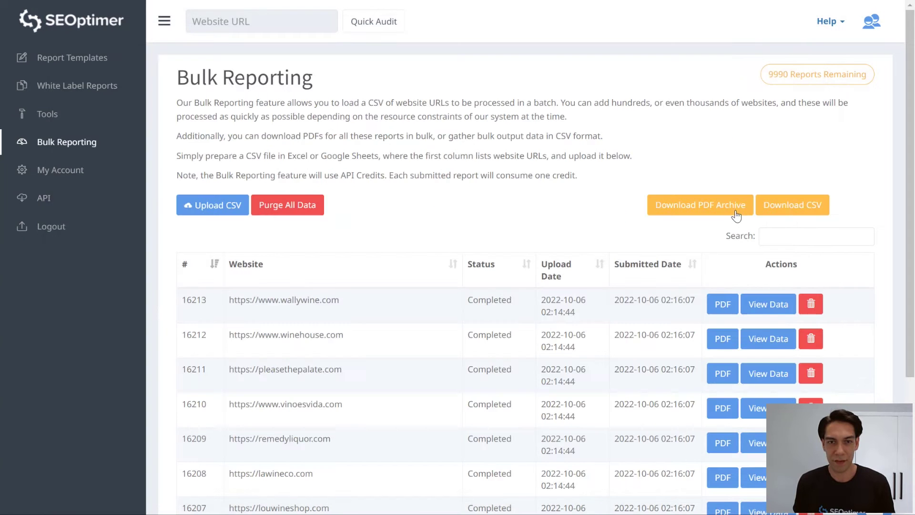
- Download bulk-report-data.csv so it opens in Excel
{"action": "left_click", "coordinate": [790, 210]}
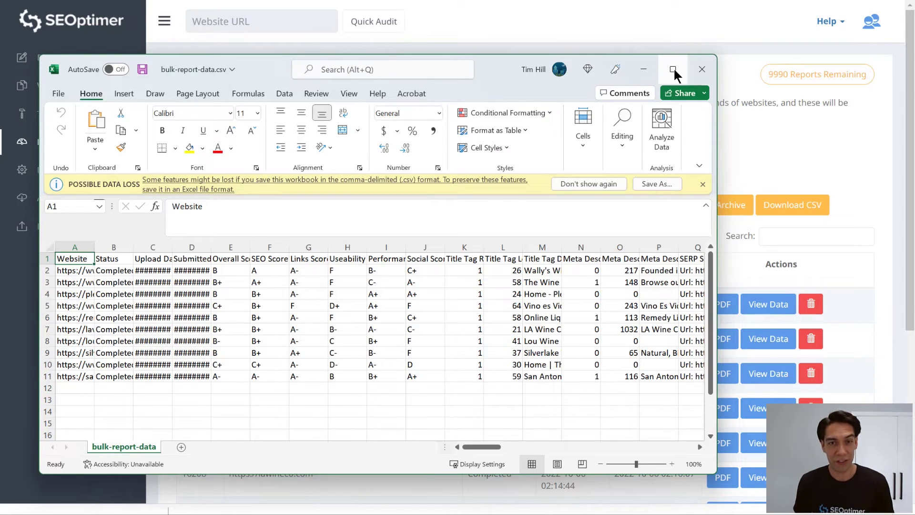
- Maximize Excel and autofit columns A–E so URLs, Completed, dates and Overall Score show fully
{"action": "left_click", "coordinate": [673, 68]}
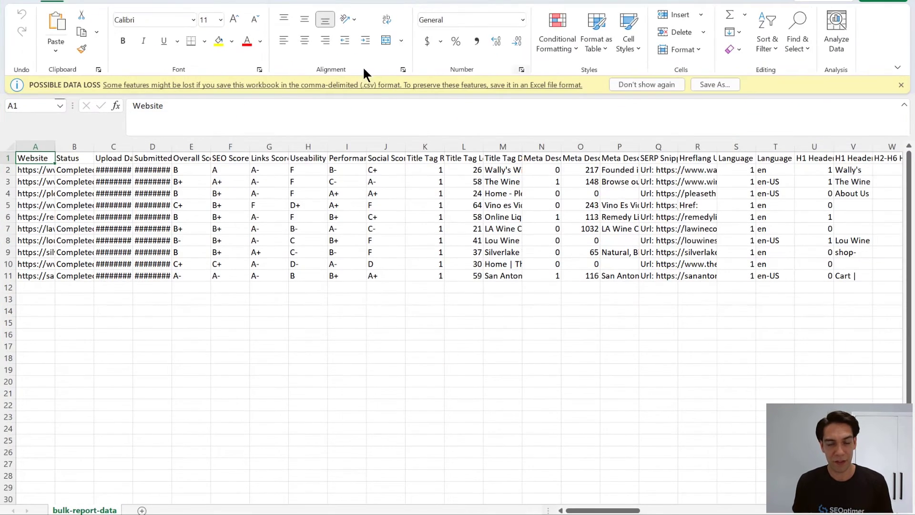
{"action": "double_click", "coordinate": [136, 148]}
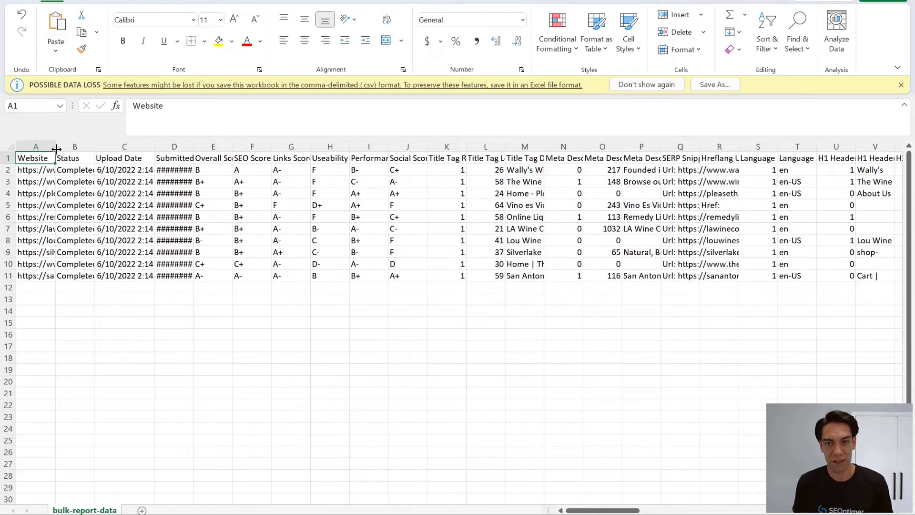
{"action": "double_click", "coordinate": [54, 148]}
{"action": "double_click", "coordinate": [201, 149]}
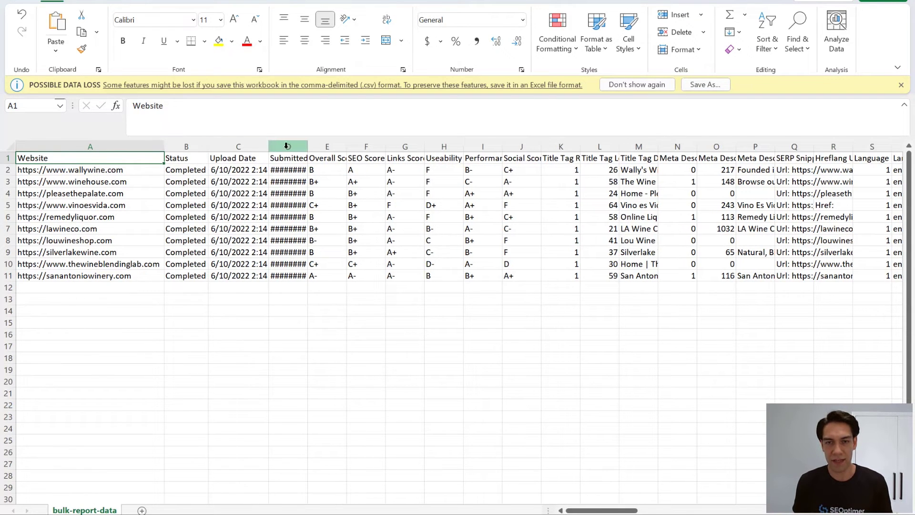
{"action": "double_click", "coordinate": [312, 146]}
{"action": "double_click", "coordinate": [369, 146]}
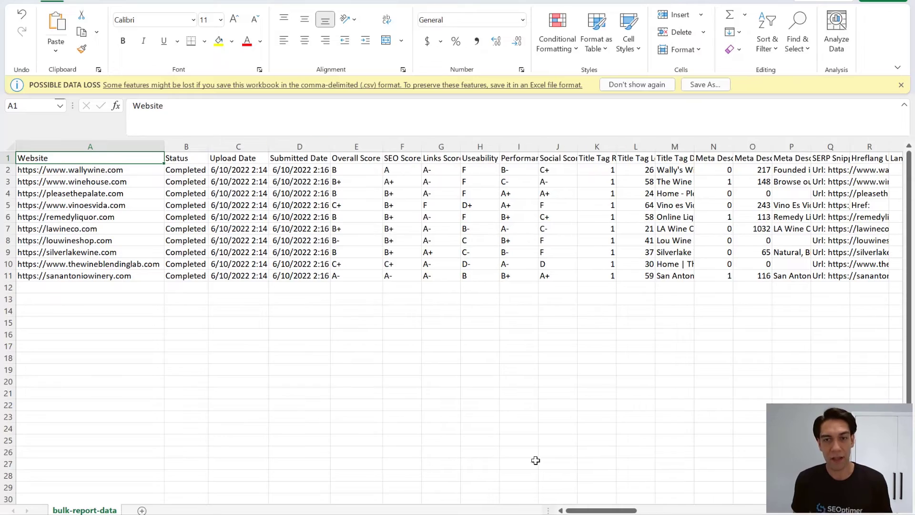
{"action": "left_click_drag", "start_coordinate": [598, 511], "coordinate": [576, 511]}
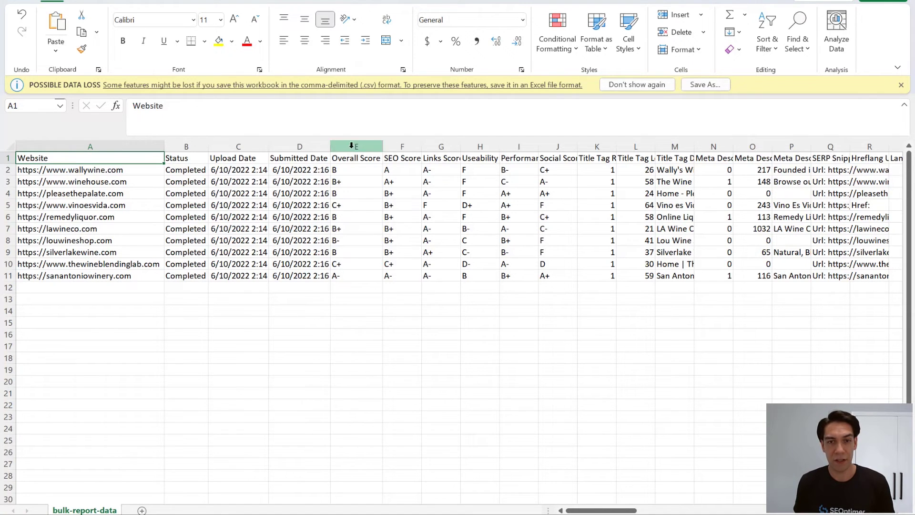
- Widen column N so its Meta Description header and 0/1 counts are readable
{"action": "left_click_drag", "start_coordinate": [351, 146], "coordinate": [558, 146]}
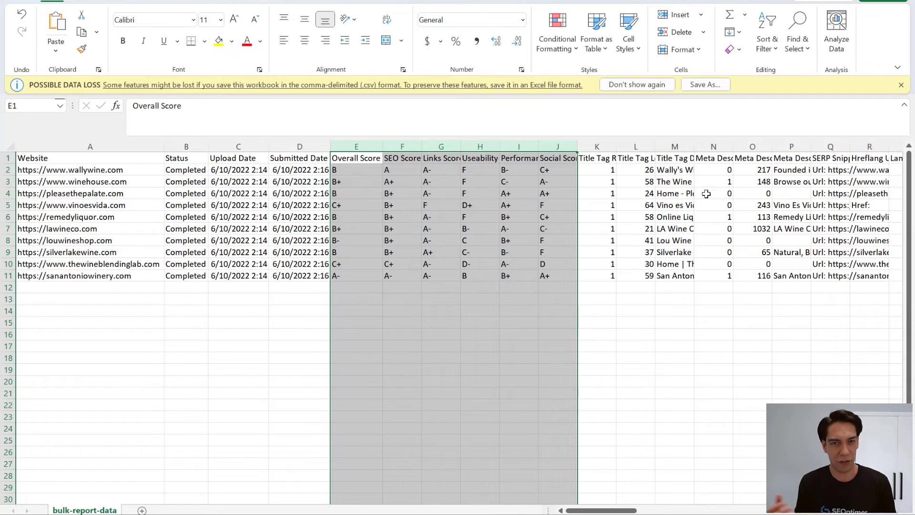
{"action": "left_click", "coordinate": [595, 177]}
{"action": "left_click", "coordinate": [598, 193]}
{"action": "left_click", "coordinate": [719, 182]}
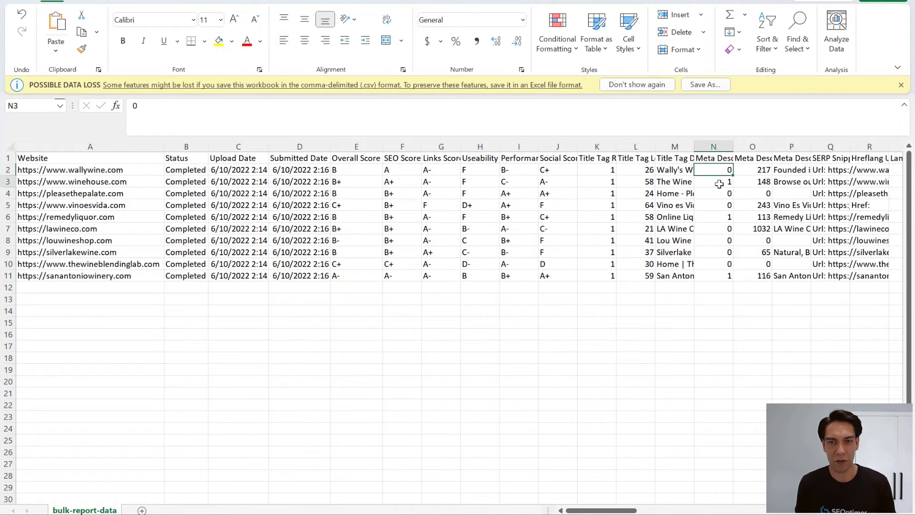
{"action": "left_click", "coordinate": [720, 217]}
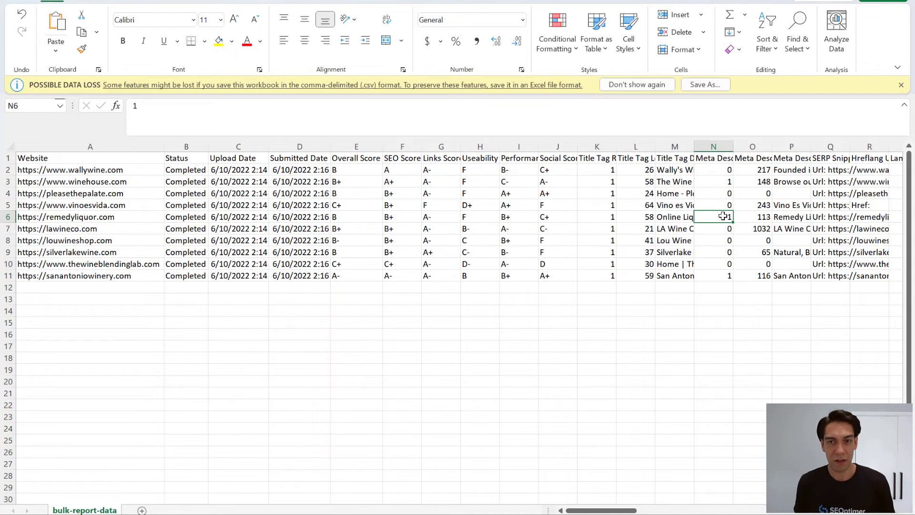
{"action": "left_click", "coordinate": [718, 169]}
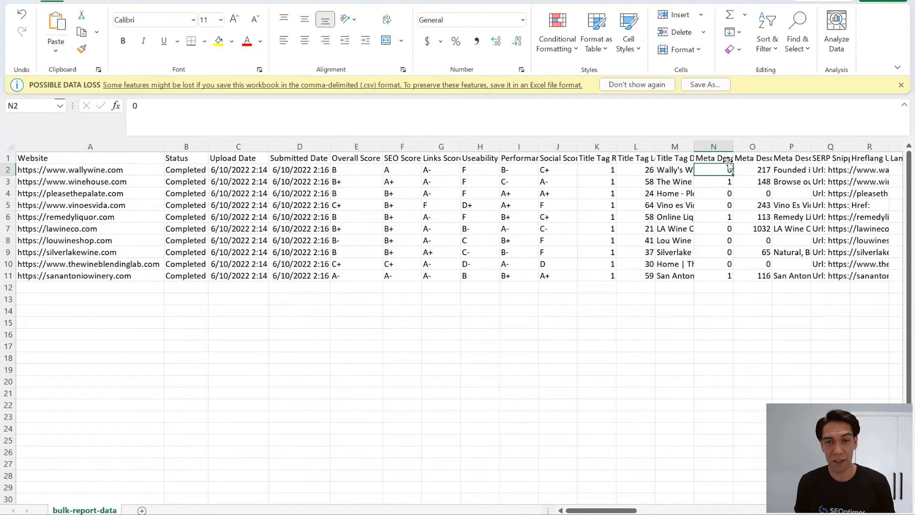
{"action": "left_click_drag", "start_coordinate": [733, 146], "coordinate": [765, 146]}
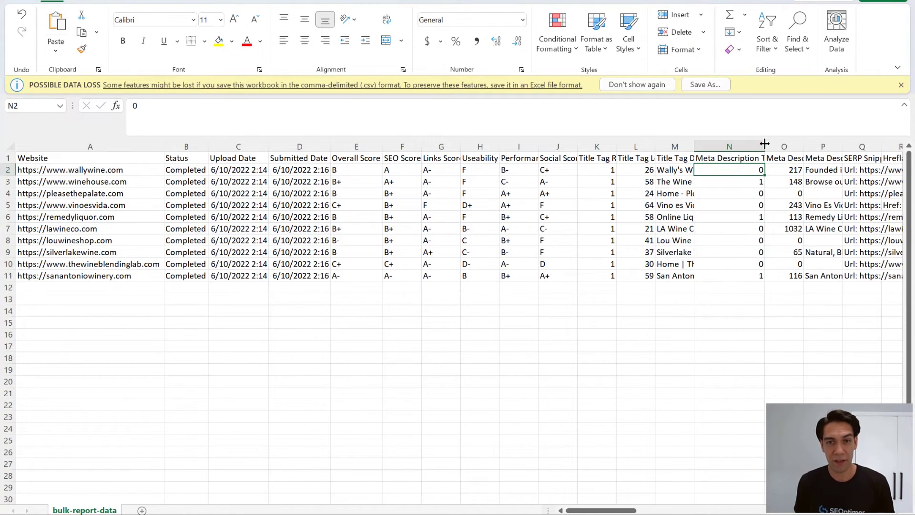
{"action": "left_click", "coordinate": [747, 181]}
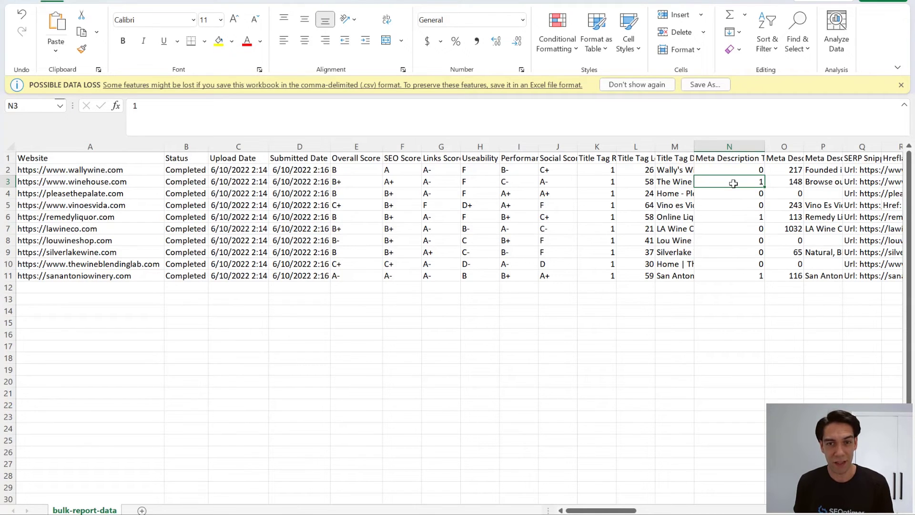
{"action": "left_click", "coordinate": [641, 163]}
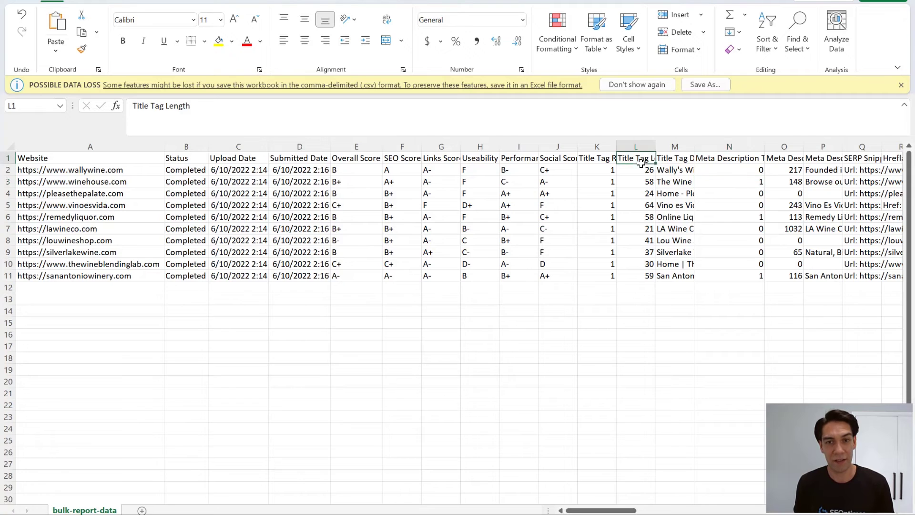
- Autofit column L (Title Tag Length) and widen column M to read the page titles
{"action": "double_click", "coordinate": [655, 147]}
{"action": "left_click", "coordinate": [649, 194]}
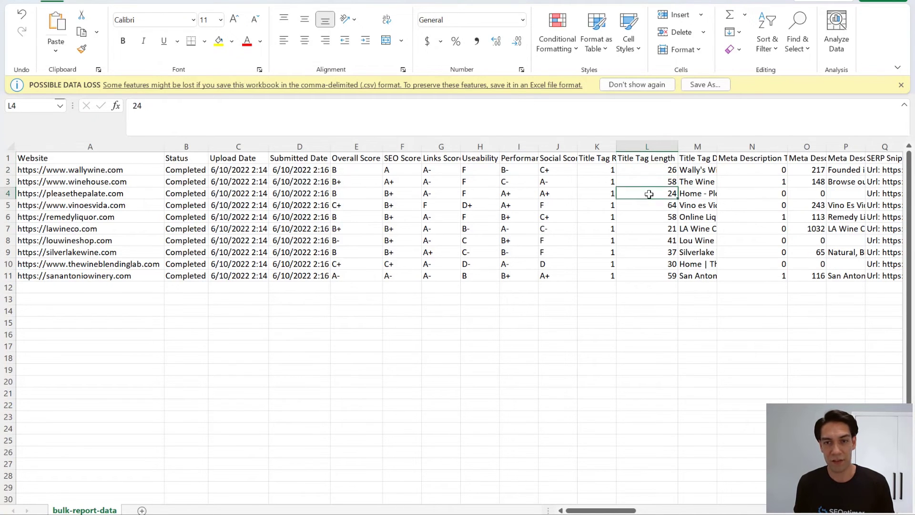
{"action": "left_click", "coordinate": [649, 216]}
{"action": "left_click", "coordinate": [650, 251]}
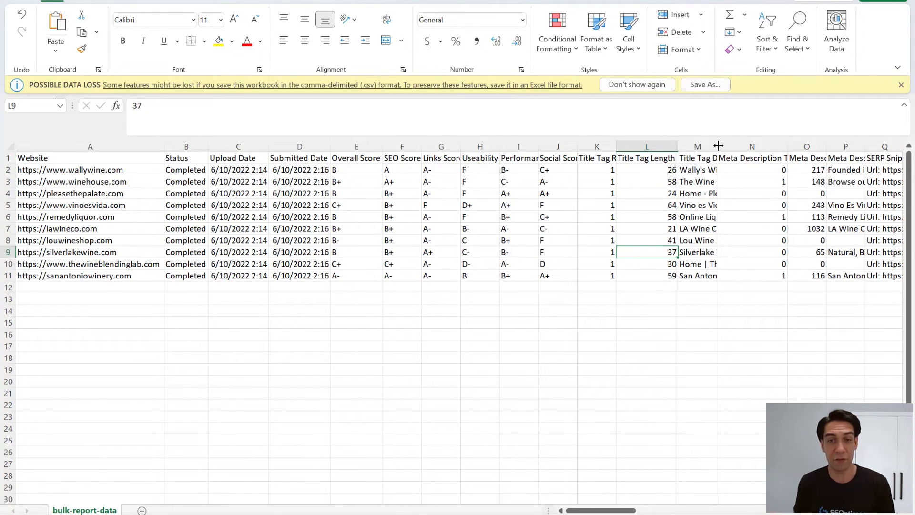
{"action": "left_click_drag", "start_coordinate": [718, 146], "coordinate": [772, 146]}
{"action": "left_click", "coordinate": [734, 182]}
{"action": "left_click", "coordinate": [734, 193]}
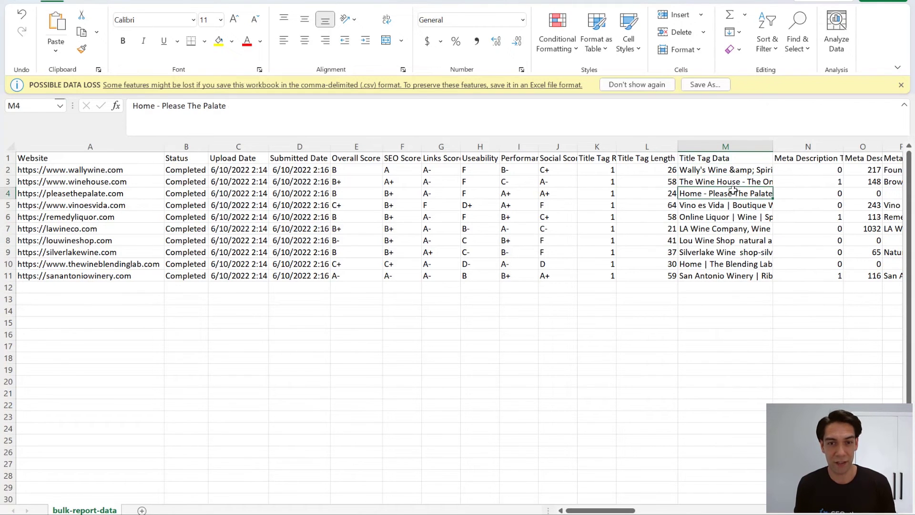
{"action": "left_click", "coordinate": [729, 217]}
{"action": "left_click", "coordinate": [724, 252]}
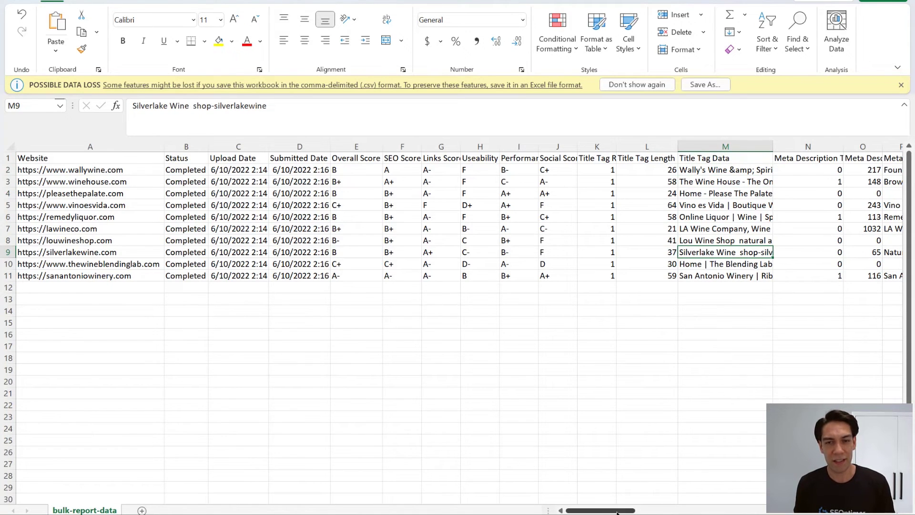
- Widen column Q and read row 2's full snippet text, including the wallywine.com URL
{"action": "left_click_drag", "start_coordinate": [617, 512], "coordinate": [645, 512]}
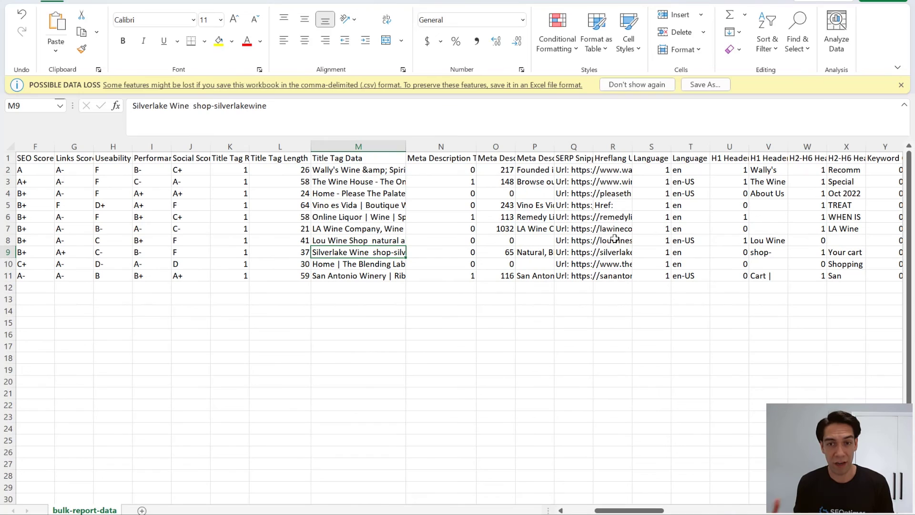
{"action": "left_click", "coordinate": [583, 159]}
{"action": "left_click_drag", "start_coordinate": [593, 147], "coordinate": [787, 146]}
{"action": "left_click", "coordinate": [681, 171]}
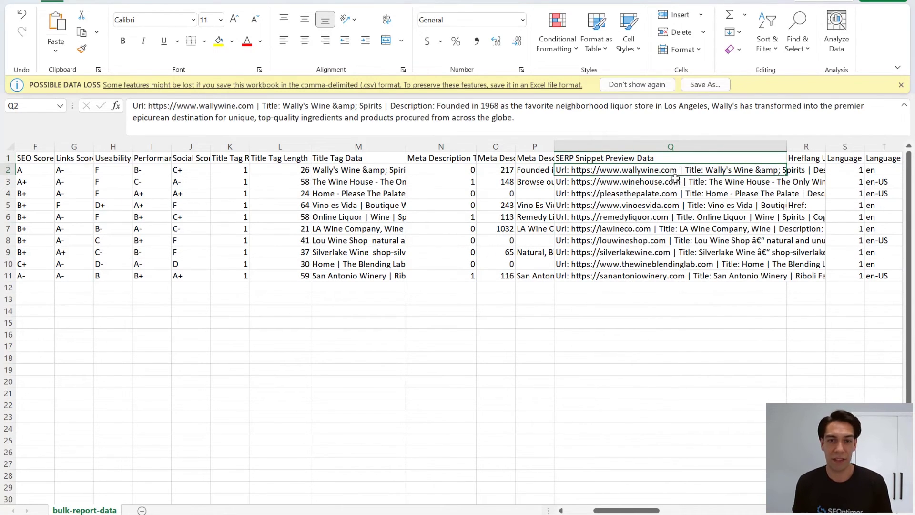
{"action": "left_click", "coordinate": [525, 118]}
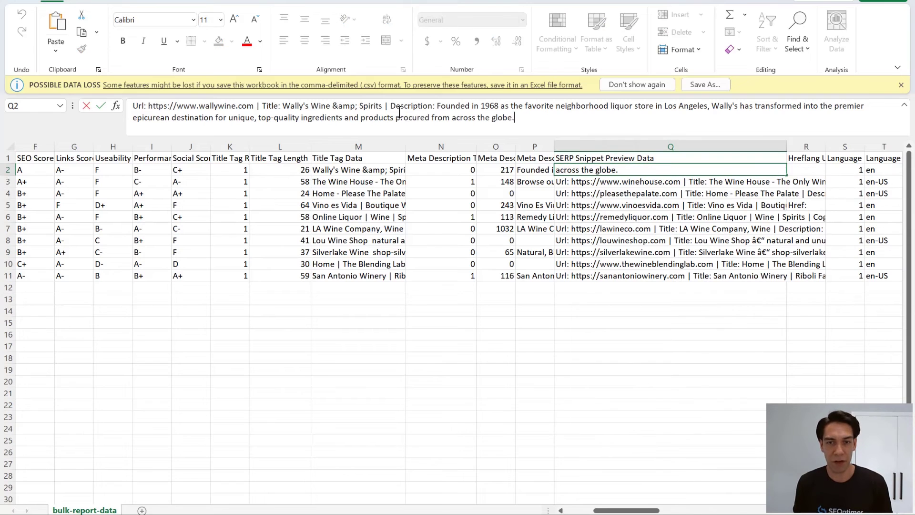
{"action": "left_click", "coordinate": [386, 106]}
{"action": "left_click_drag", "start_coordinate": [253, 106], "coordinate": [263, 105]}
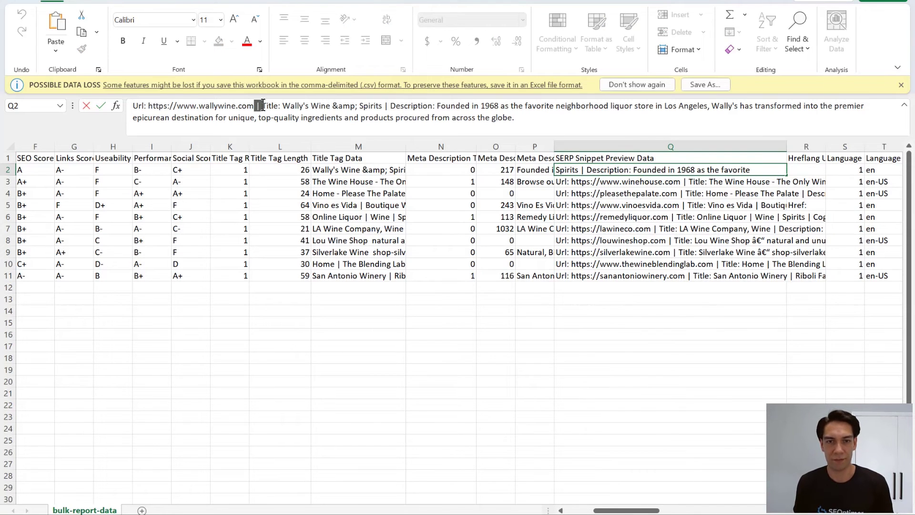
{"action": "left_click", "coordinate": [655, 195]}
{"action": "left_click", "coordinate": [657, 254]}
{"action": "left_click", "coordinate": [657, 286]}
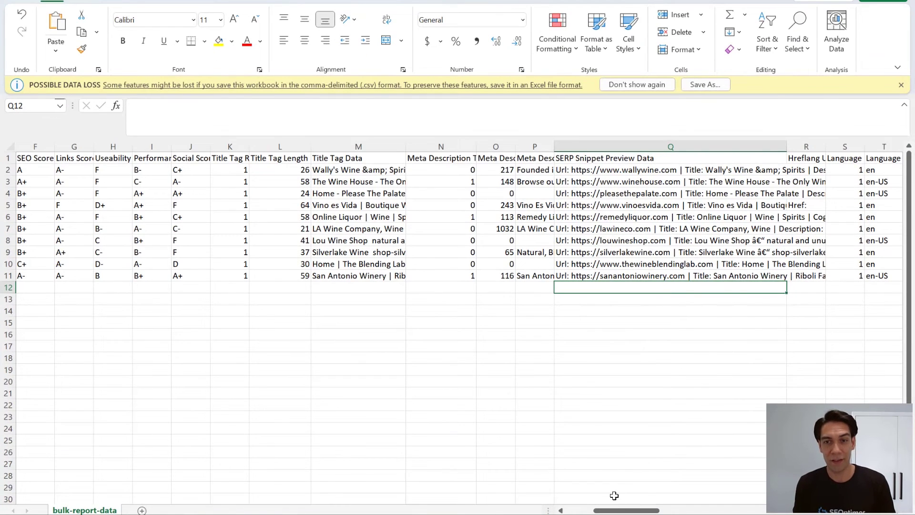
{"action": "left_click_drag", "start_coordinate": [621, 511], "coordinate": [699, 513]}
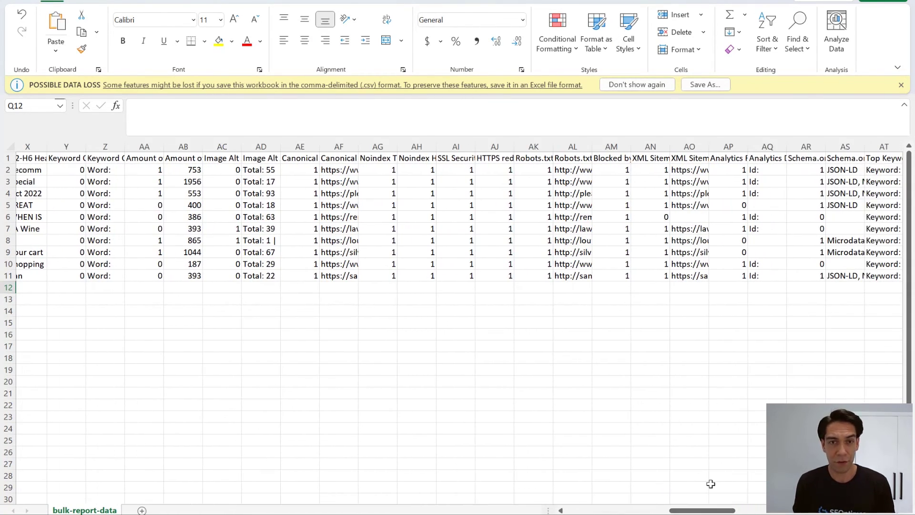
- Widen column BC, enable header filters, and show only sites with Core Web Vitals Result 0
{"action": "scroll", "coordinate": [711, 482], "scroll_direction": "right", "scroll_amount": 7}
{"action": "left_click", "coordinate": [453, 158]}
{"action": "left_click_drag", "start_coordinate": [483, 146], "coordinate": [509, 193]}
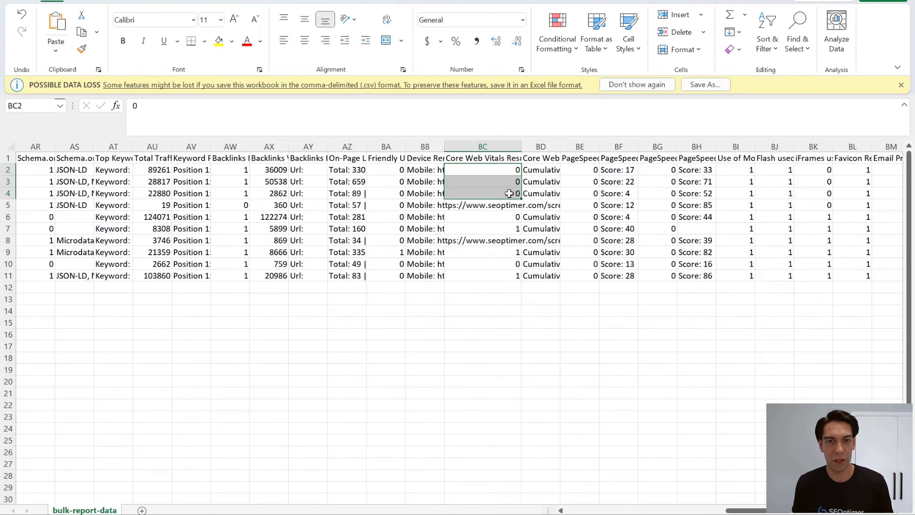
{"action": "left_click", "coordinate": [507, 220]}
{"action": "left_click", "coordinate": [497, 160]}
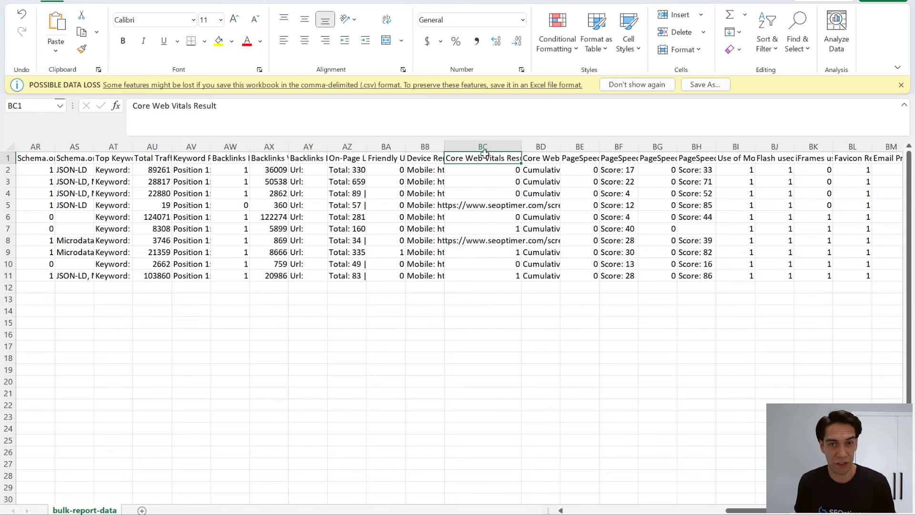
{"action": "left_click", "coordinate": [246, 2]}
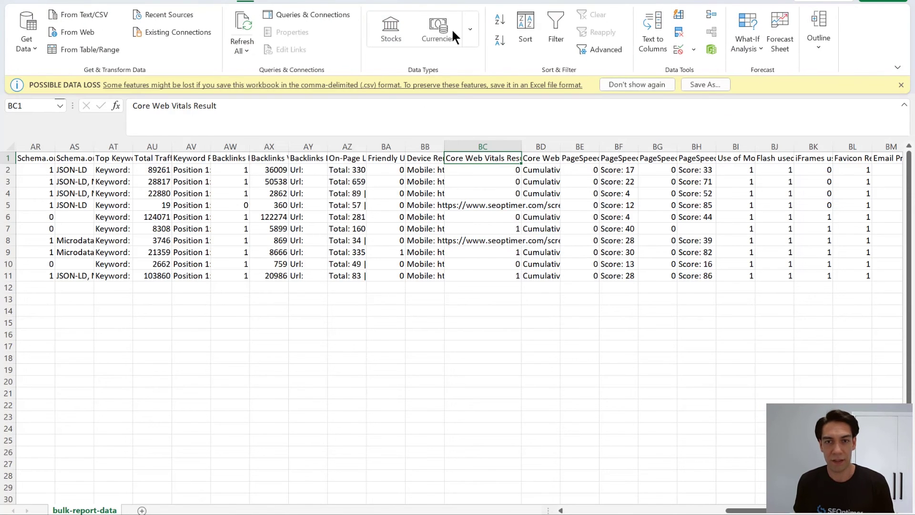
{"action": "left_click", "coordinate": [548, 32]}
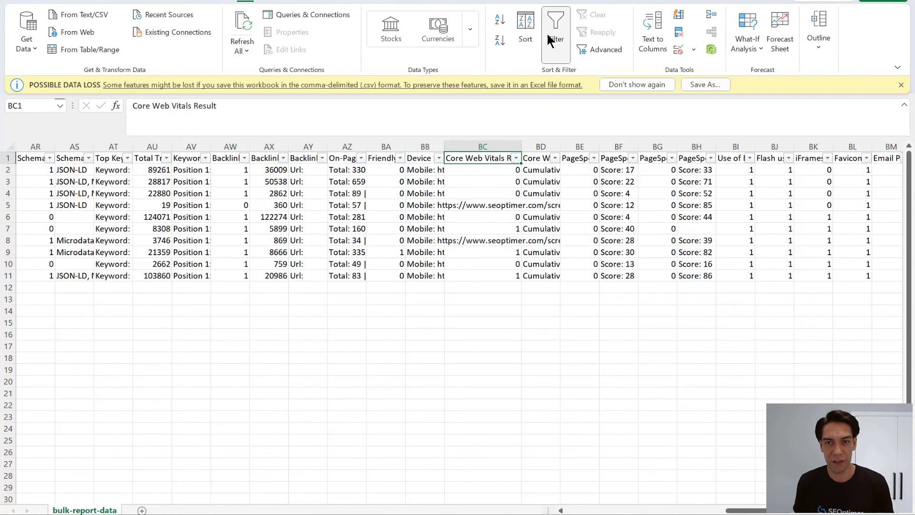
{"action": "left_click", "coordinate": [516, 158]}
{"action": "left_click", "coordinate": [389, 326]}
{"action": "left_click", "coordinate": [390, 337]}
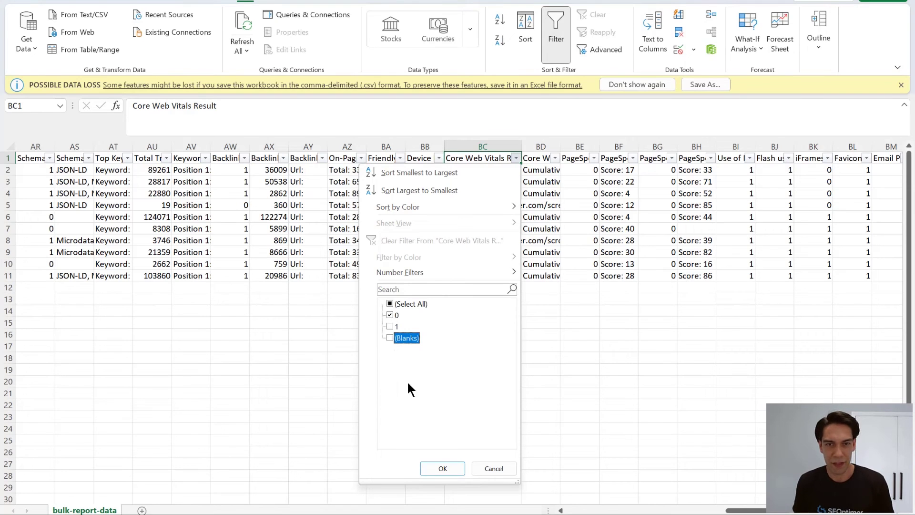
{"action": "left_click", "coordinate": [442, 469]}
- Reset the Core Web Vitals Result filter to Select All so all ten sites show
{"action": "left_click_drag", "start_coordinate": [503, 170], "coordinate": [499, 213]}
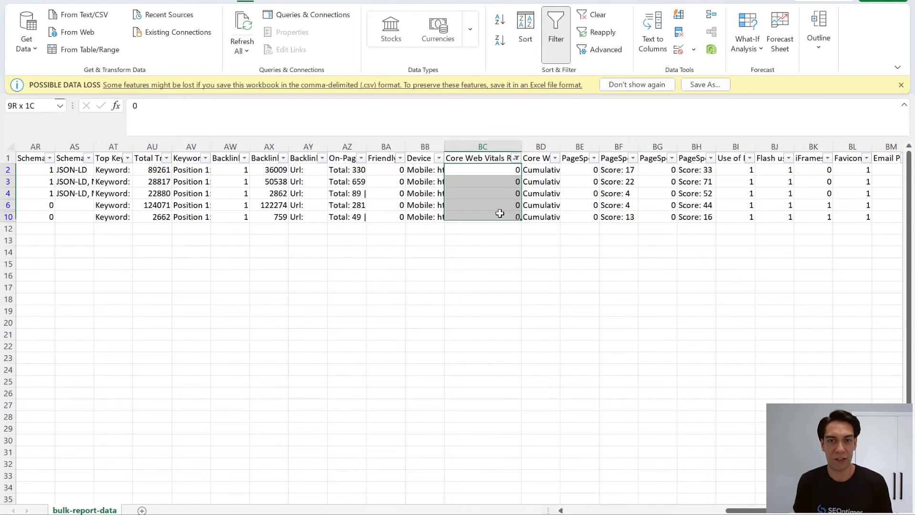
{"action": "left_click", "coordinate": [516, 159]}
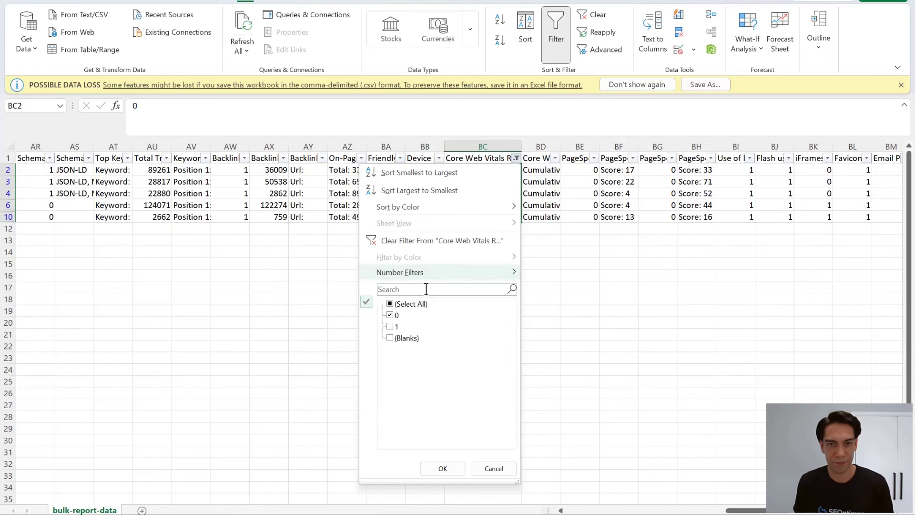
{"action": "left_click", "coordinate": [390, 304]}
{"action": "left_click", "coordinate": [444, 468]}
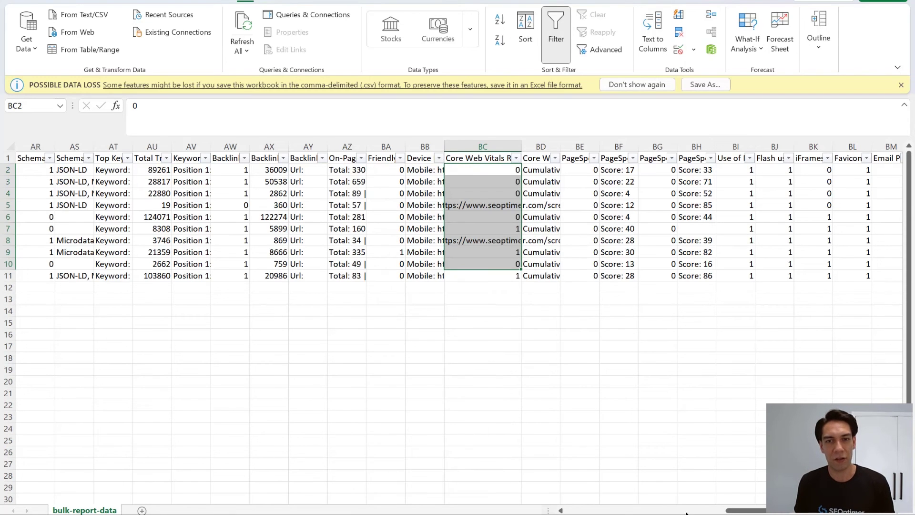
{"action": "left_click_drag", "start_coordinate": [744, 512], "coordinate": [860, 512]}
- Filter the Technology List Data column by searching for 'woocommerce'
{"action": "left_click", "coordinate": [728, 158]}
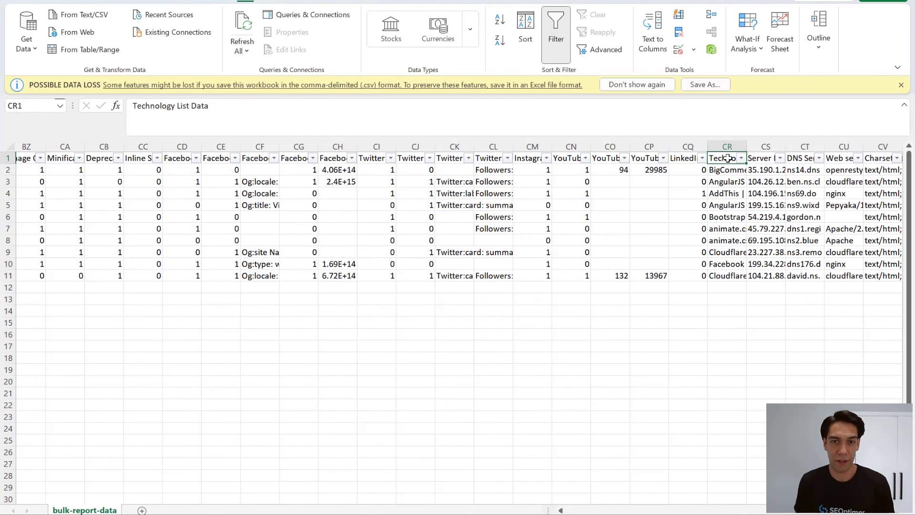
{"action": "left_click", "coordinate": [741, 158]}
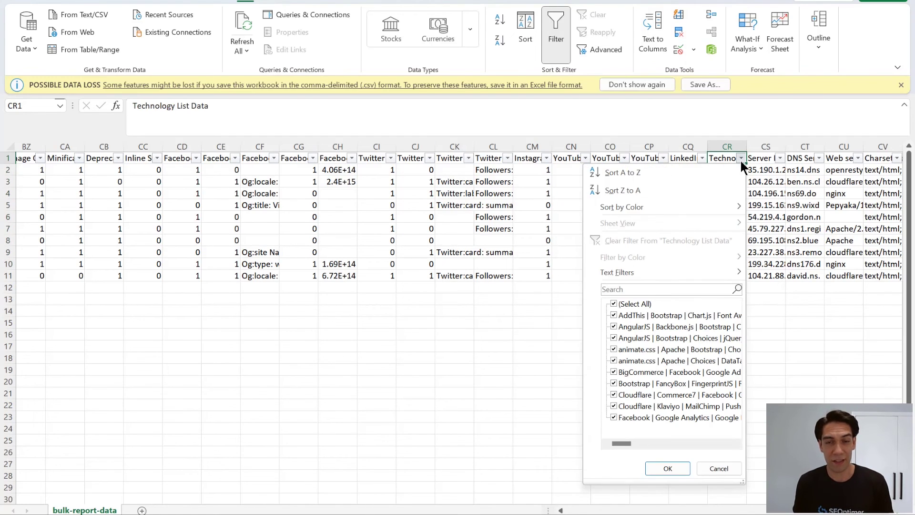
{"action": "left_click", "coordinate": [679, 286]}
{"action": "type", "text": "woocom"}
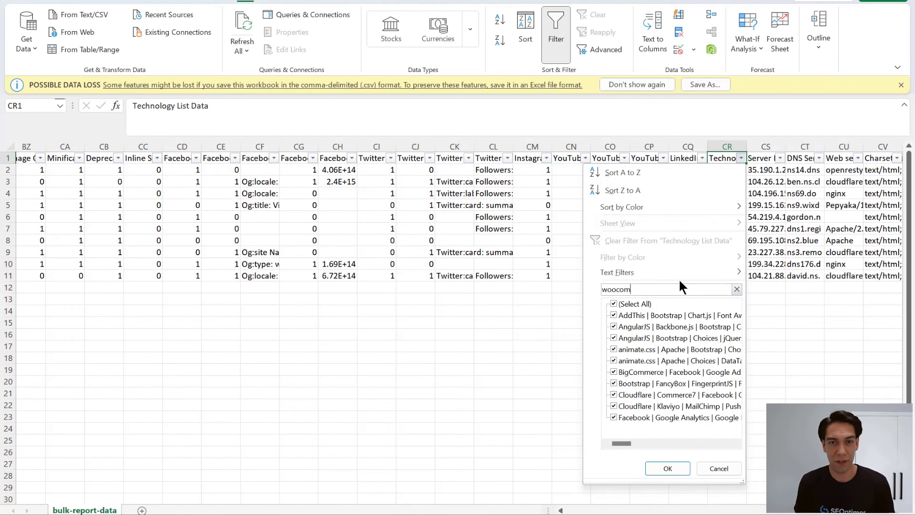
{"action": "type", "text": "merce"}
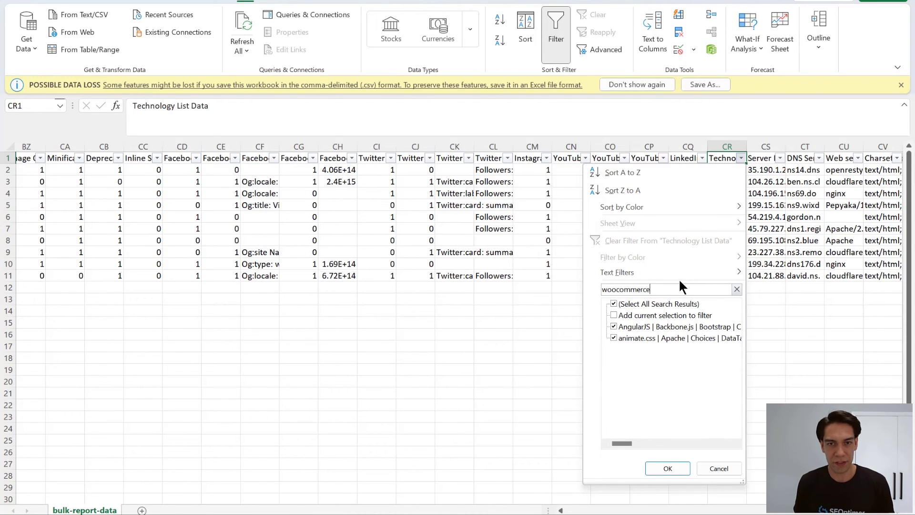
{"action": "key", "text": "Return"}
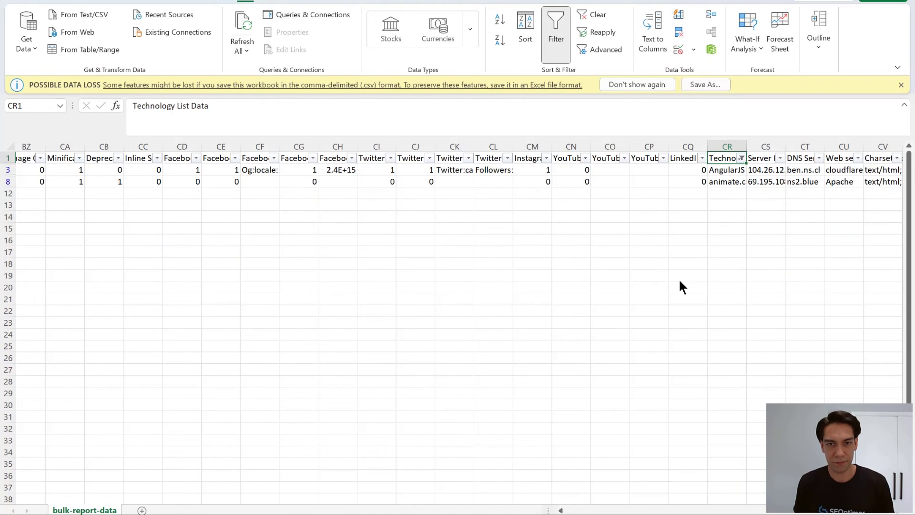
- Check that WooCommerce appears in the technology lists of rows 3 and 8
{"action": "left_click", "coordinate": [726, 171]}
{"action": "left_click", "coordinate": [726, 181]}
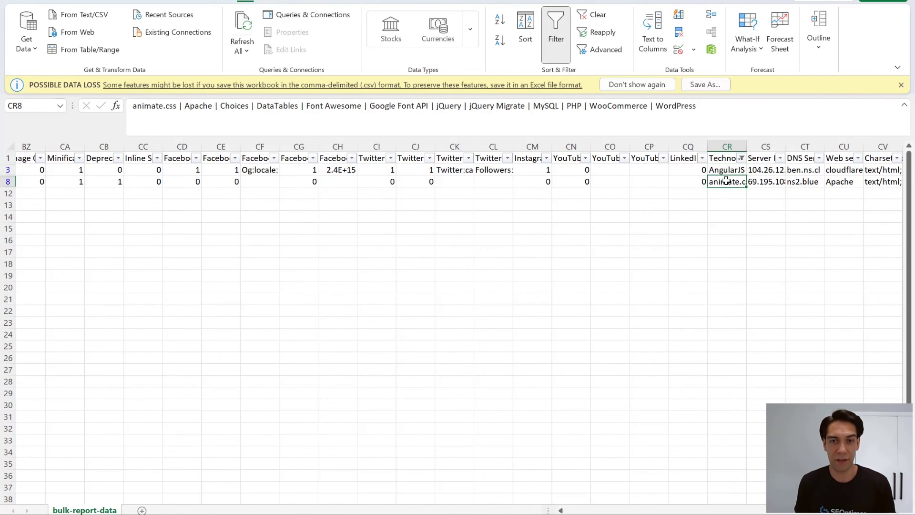
{"action": "double_click", "coordinate": [618, 106]}
{"action": "left_click", "coordinate": [715, 170]}
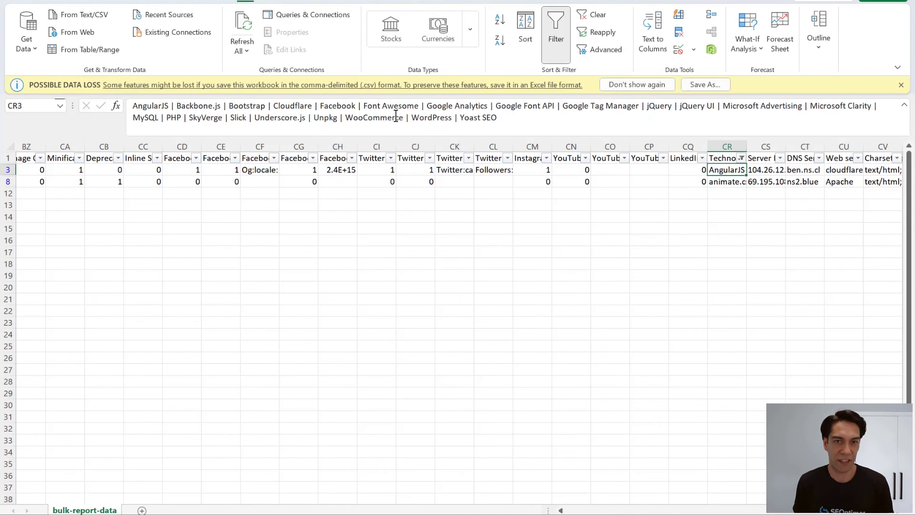
{"action": "double_click", "coordinate": [373, 117]}
{"action": "key", "text": "Return"}
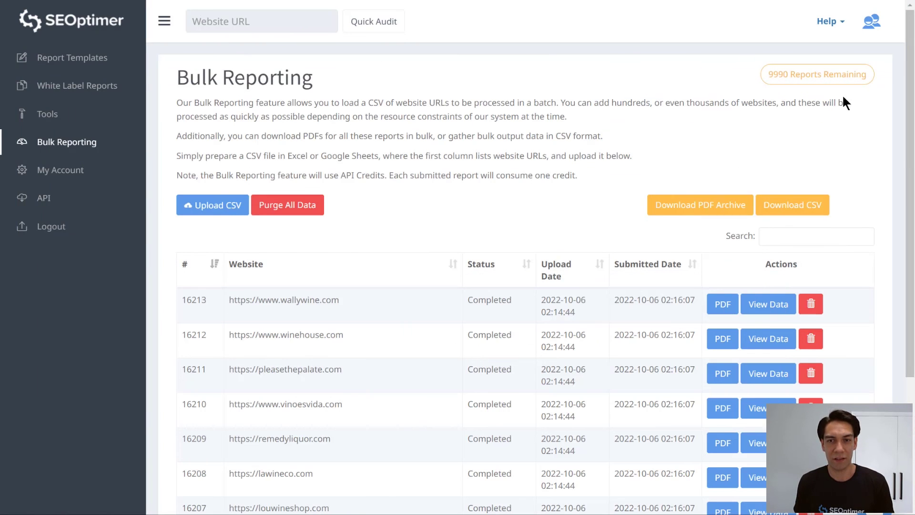
- Scroll the Bulk Reporting page down to the ten Completed wine-shop reports
{"action": "scroll", "coordinate": [525, 285], "scroll_direction": "down", "scroll_amount": 5}
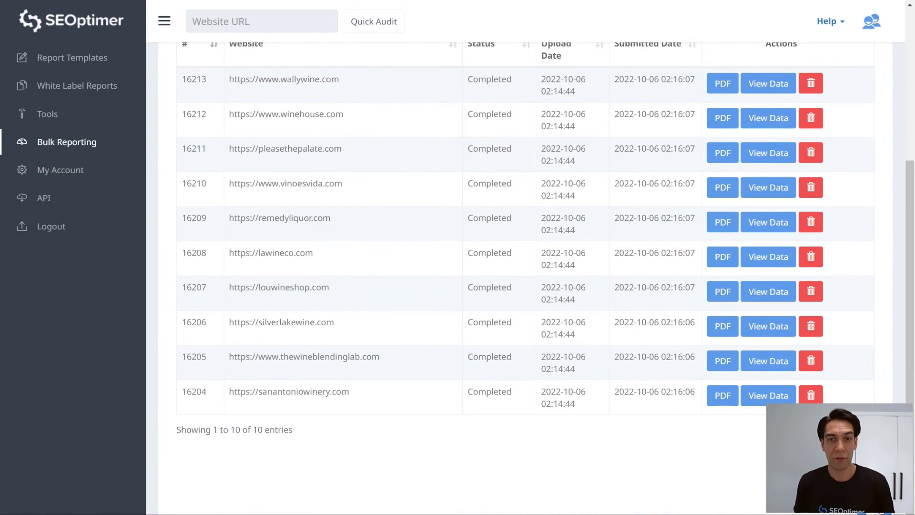